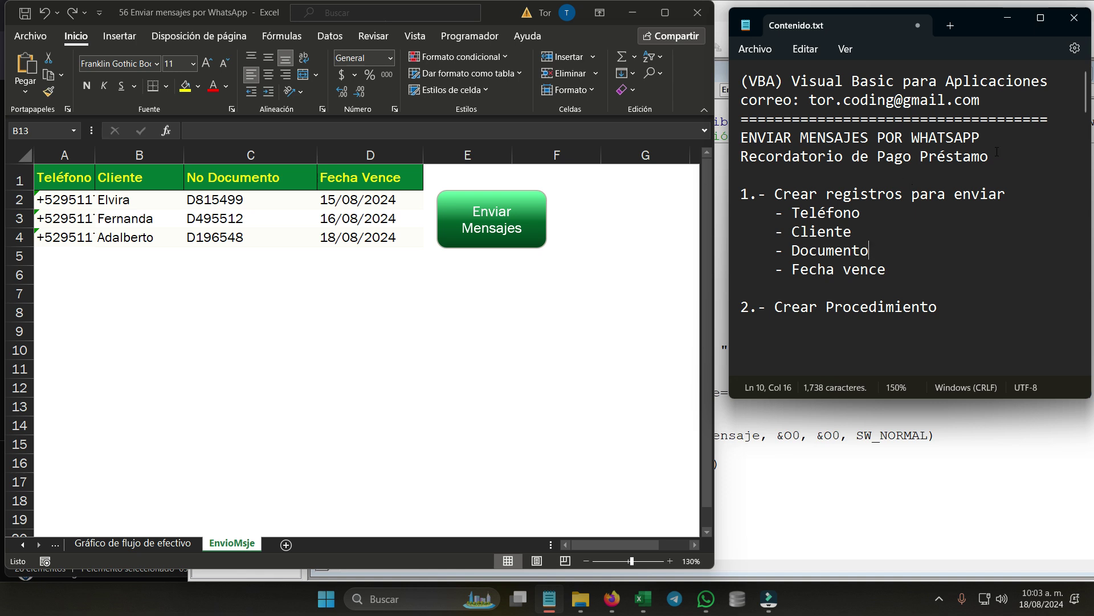
Step: Highlight the notes' 'ENVIAR MENSAJES POR WHATSAPP' title and the 'Recordatorio de Pago Préstamo' line
left_click_drag(980, 137, 743, 138)
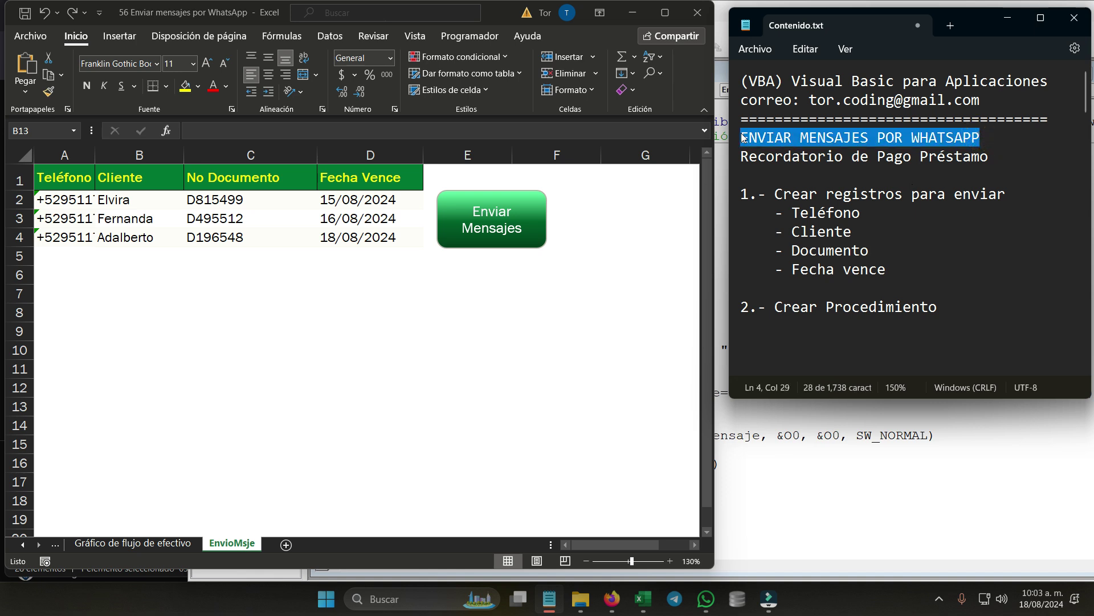
left_click(950, 179)
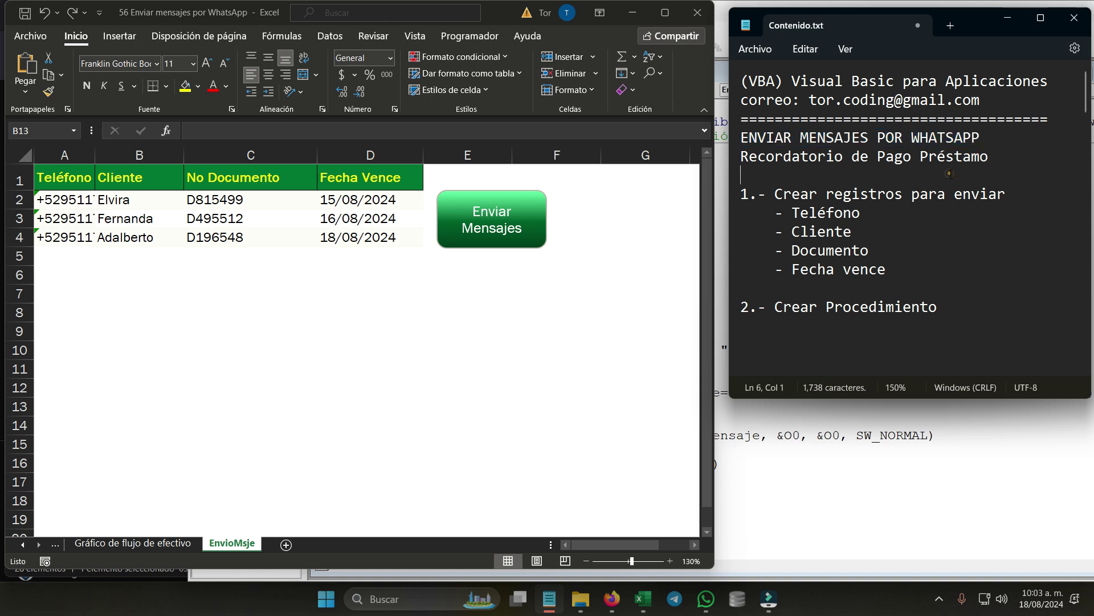
triple_click(736, 161)
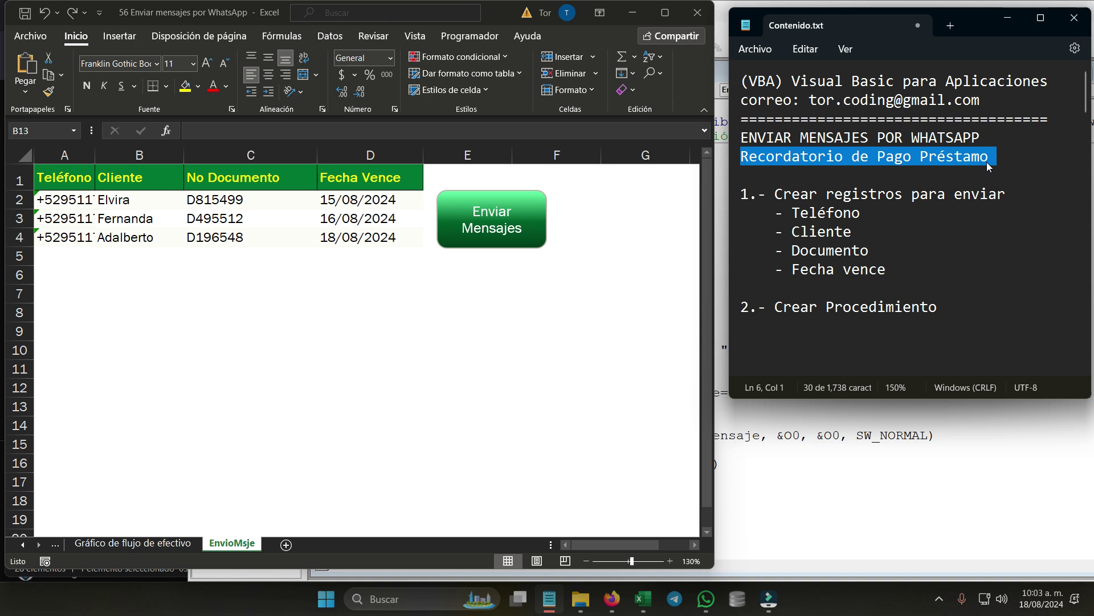
Step: In the client sheet, point out columns A–D: phone numbers, client names, document numbers, due dates
left_click(432, 347)
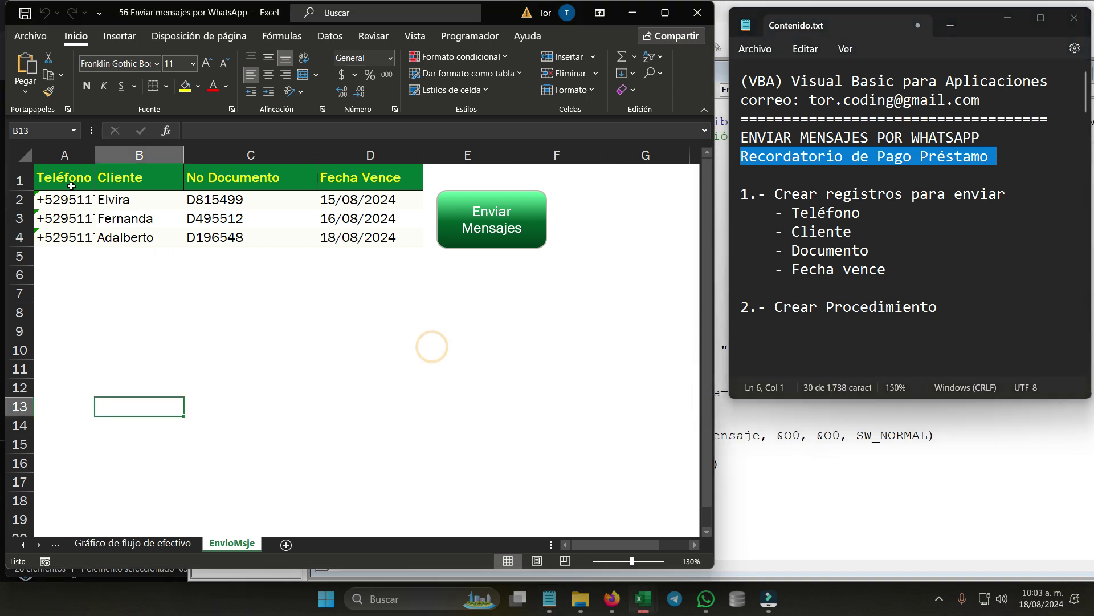
left_click_drag(65, 154, 370, 154)
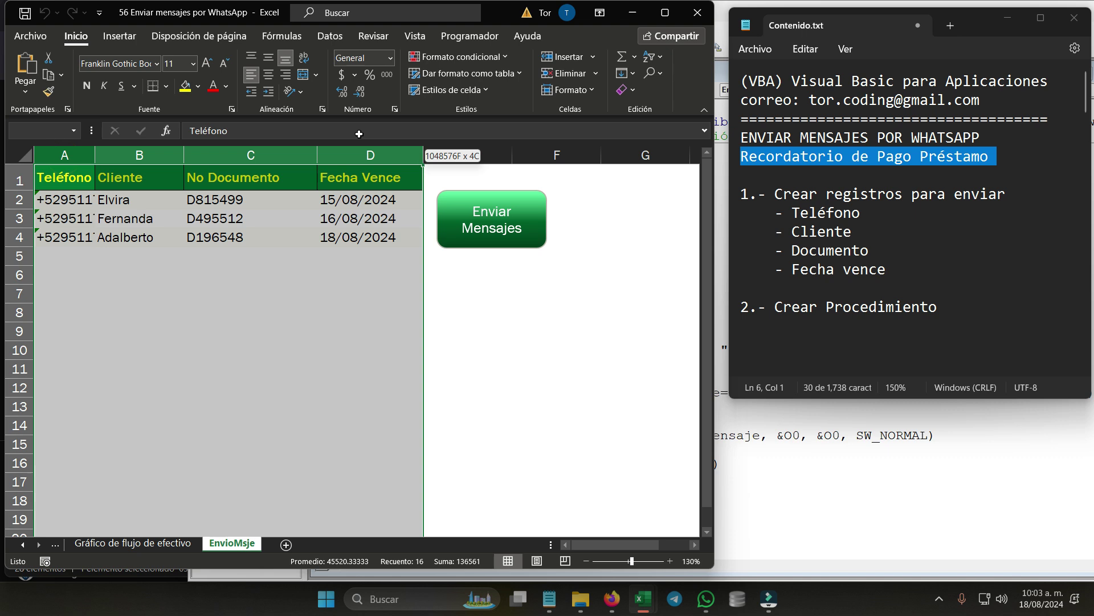
left_click(302, 281)
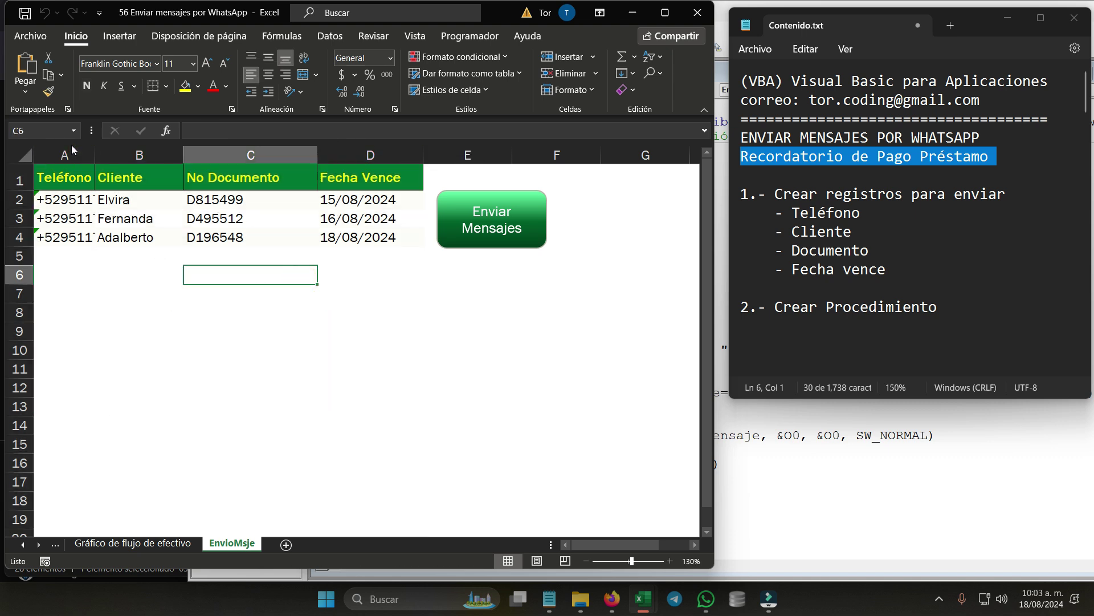
left_click(67, 156)
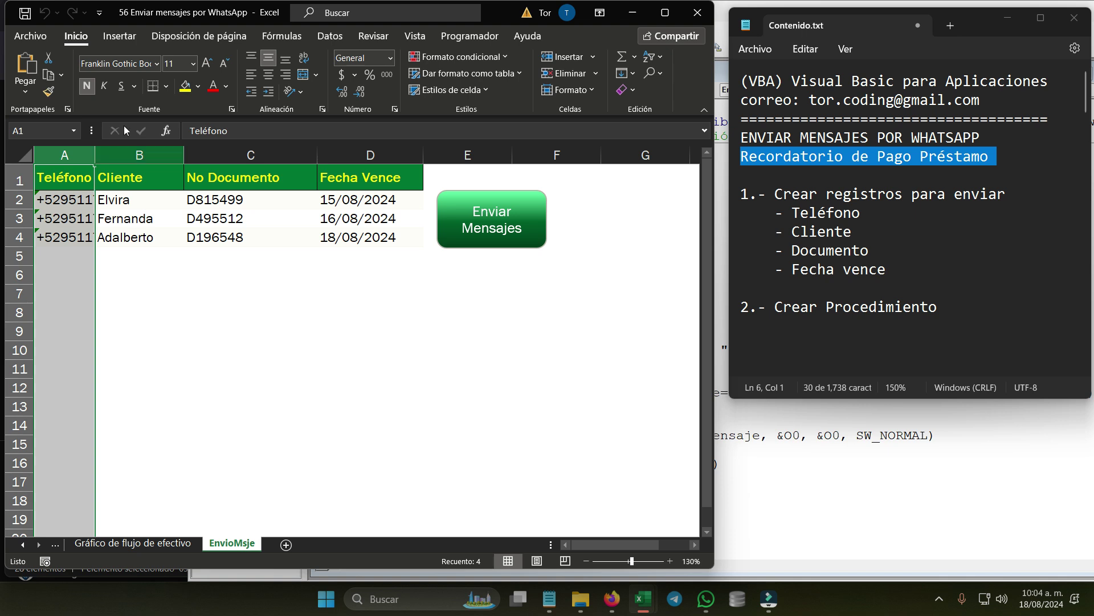
left_click(141, 153)
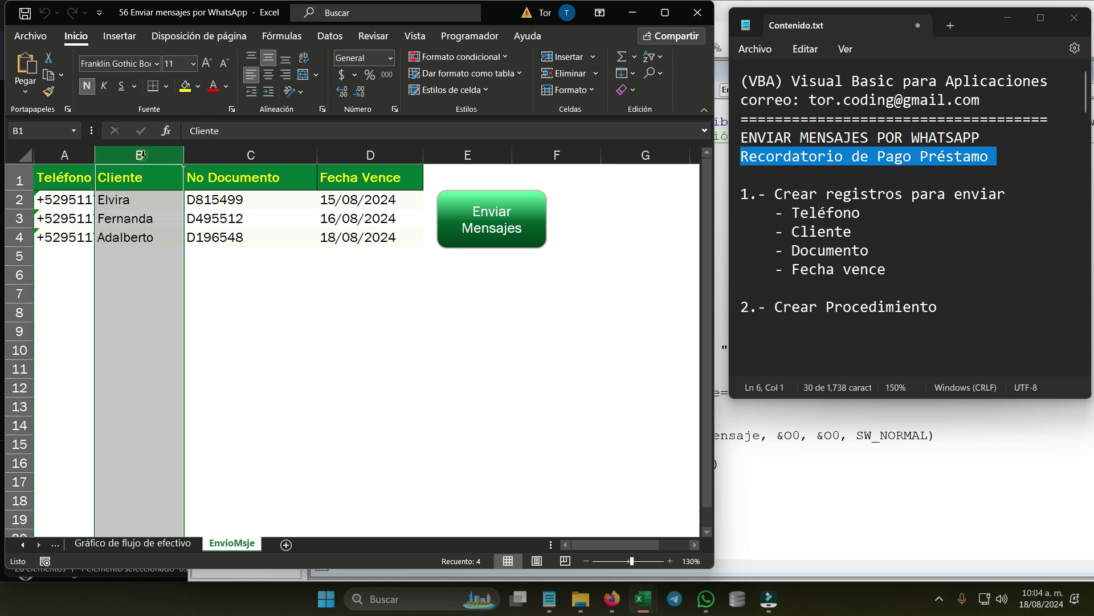
left_click(234, 151)
left_click(369, 151)
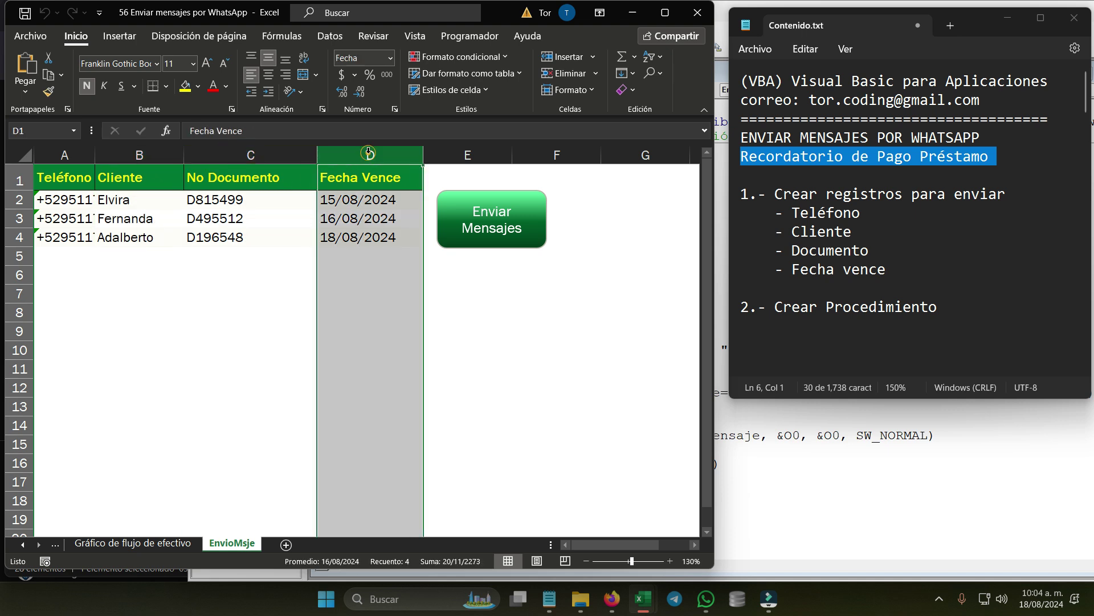
Step: Highlight the 'Crear Procedimiento' step in the notes, then select all the EnviarMensajes macro code
left_click(951, 308)
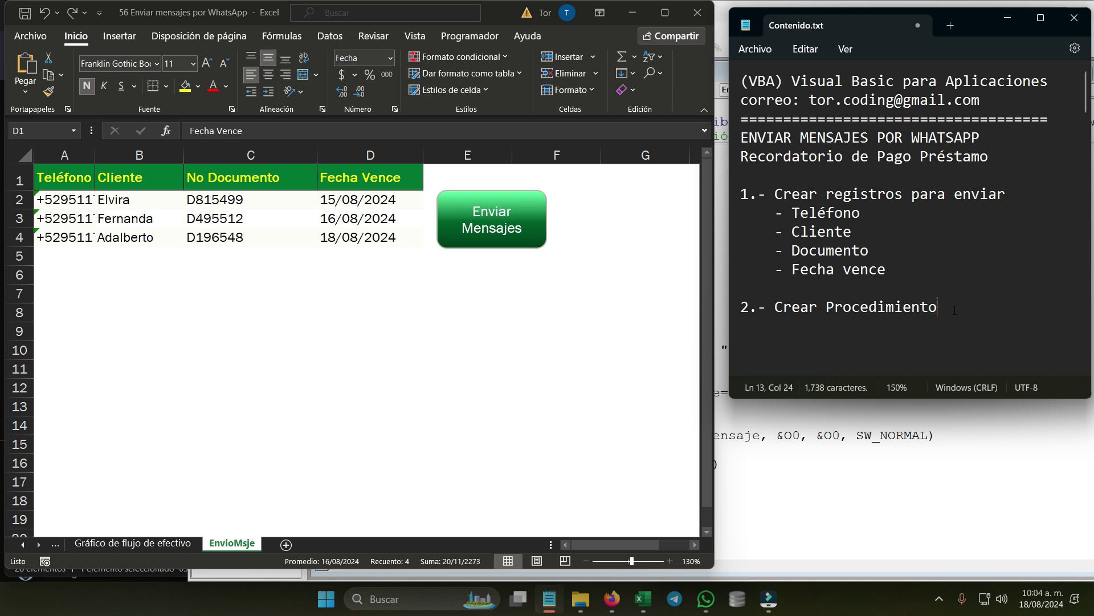
left_click_drag(951, 308, 741, 194)
left_click(944, 259)
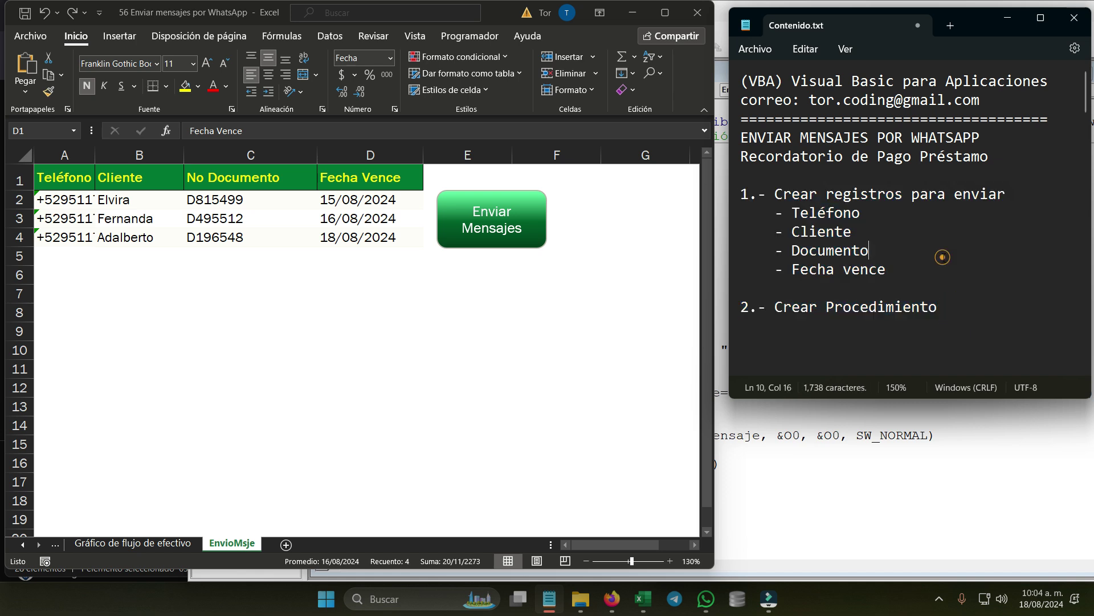
left_click_drag(772, 306, 970, 315)
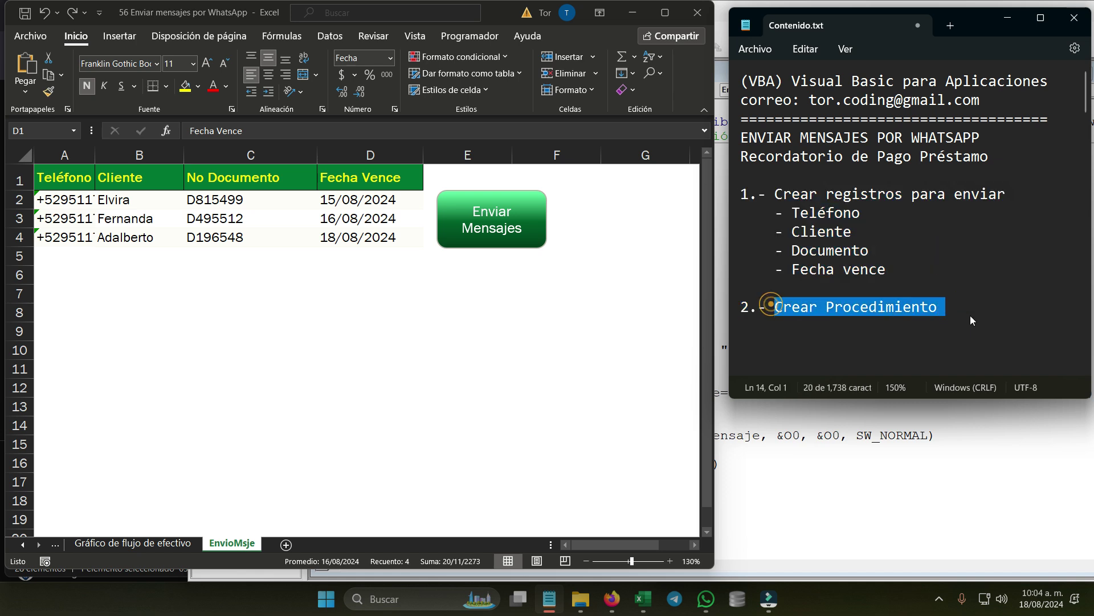
left_click(892, 484)
left_click_drag(403, 513, 307, 110)
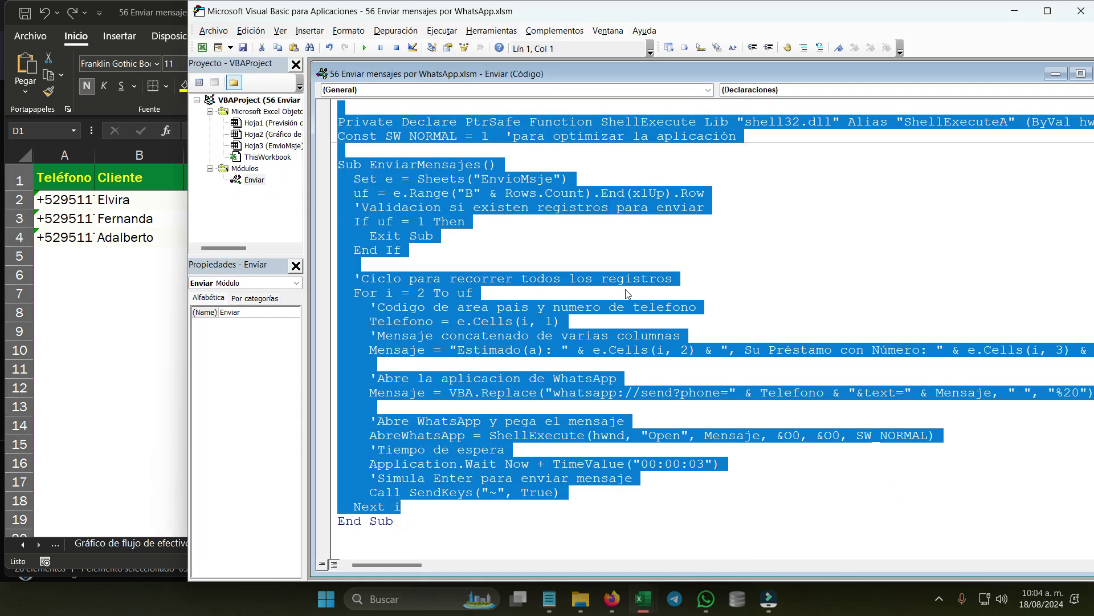
left_click(654, 251)
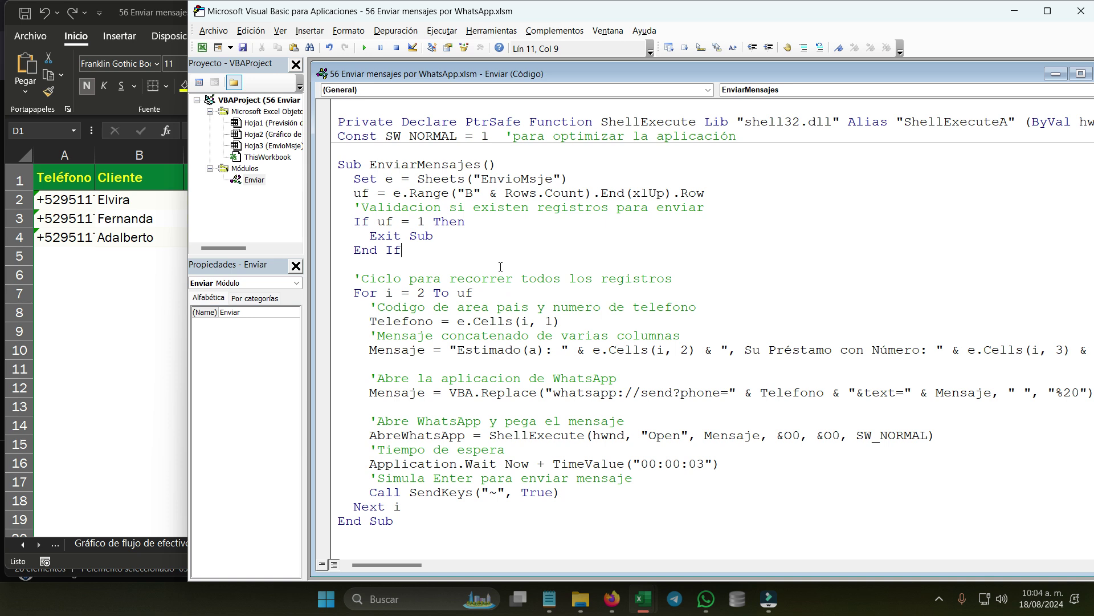
mouse_move(337, 122)
left_mouse_down()
mouse_move(726, 127)
mouse_move(764, 148)
left_mouse_up()
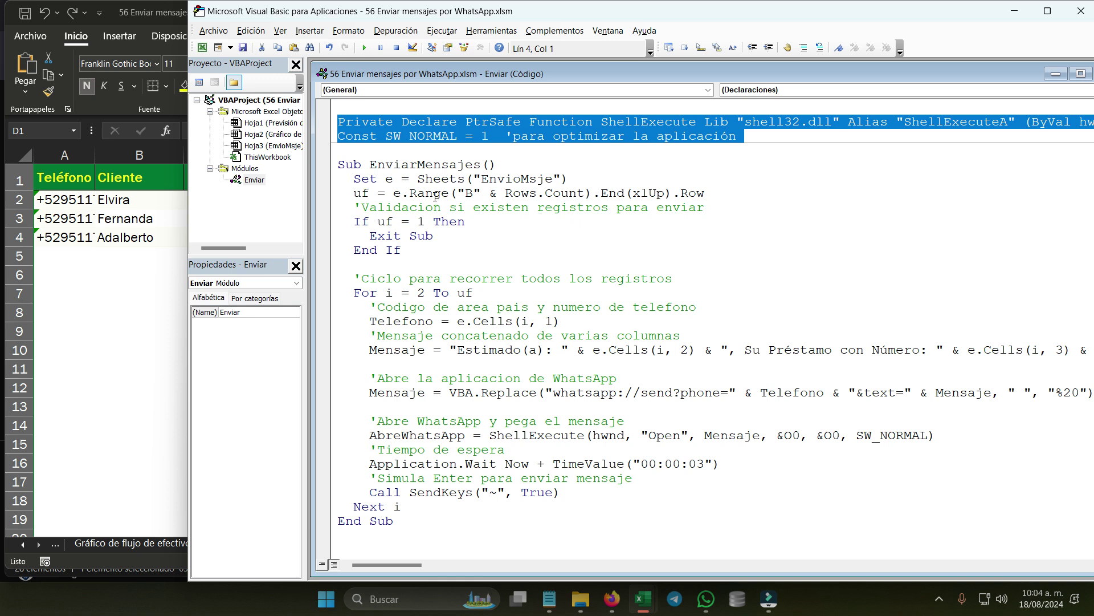
double_click(413, 165)
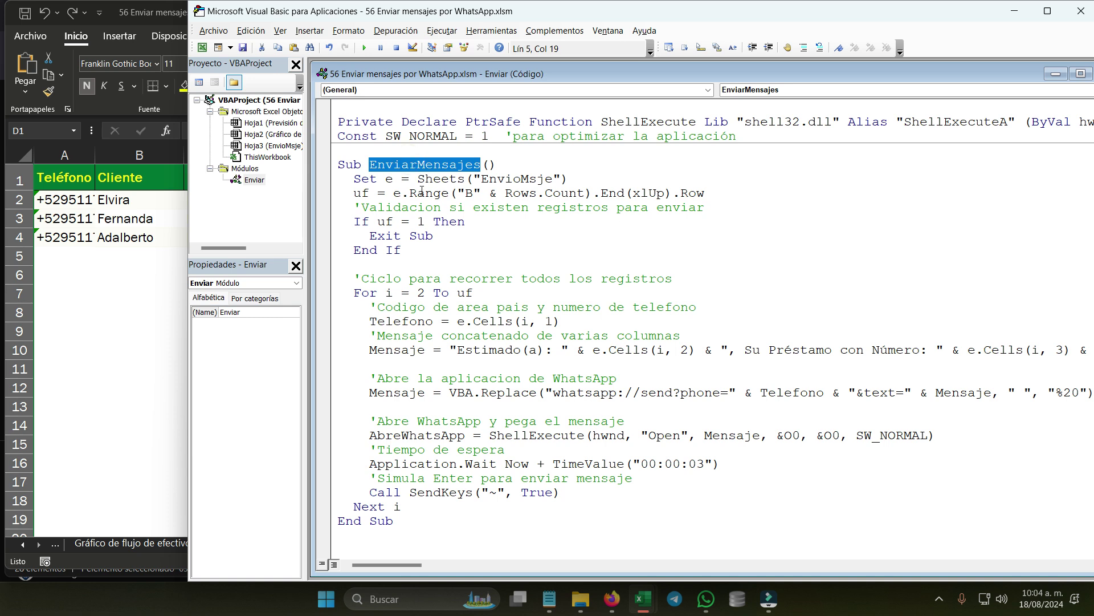
double_click(522, 182)
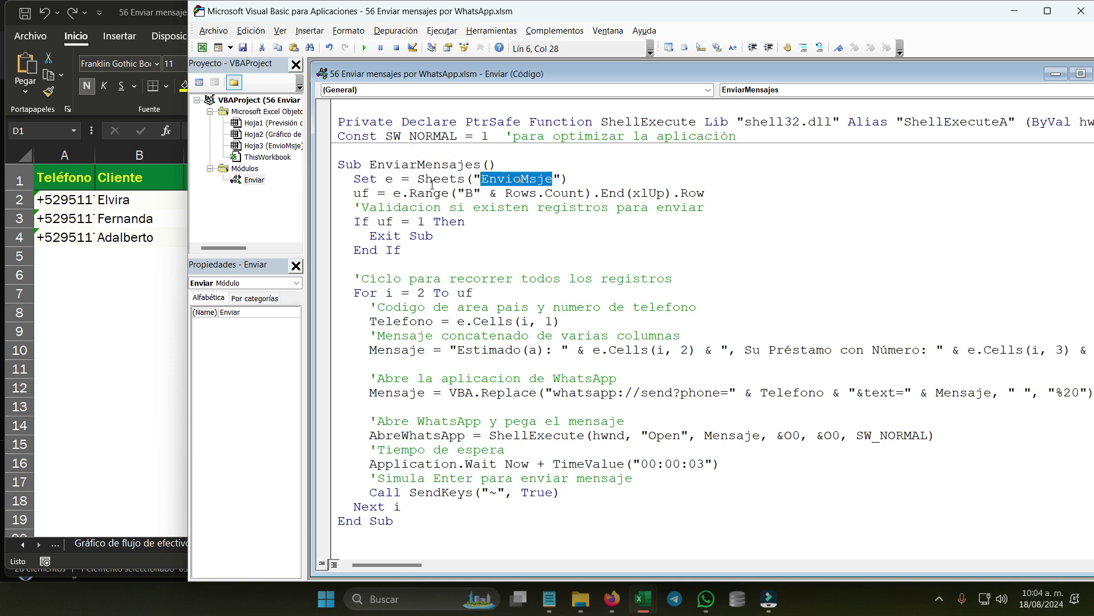
double_click(387, 179)
double_click(517, 179)
left_click(158, 407)
left_click(223, 546)
left_click(765, 276)
double_click(365, 194)
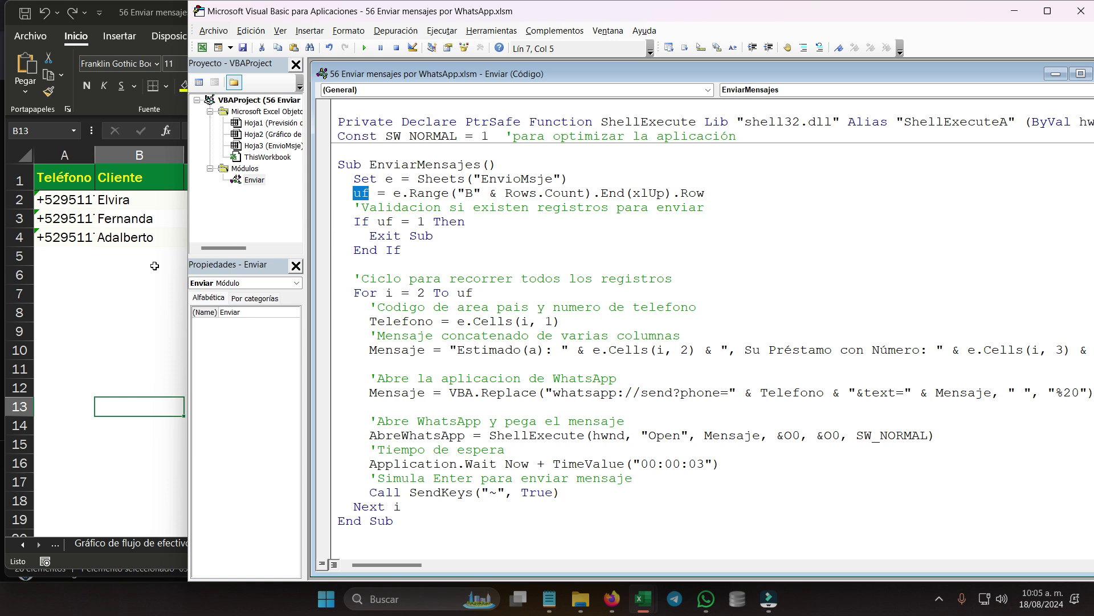
left_click(19, 238)
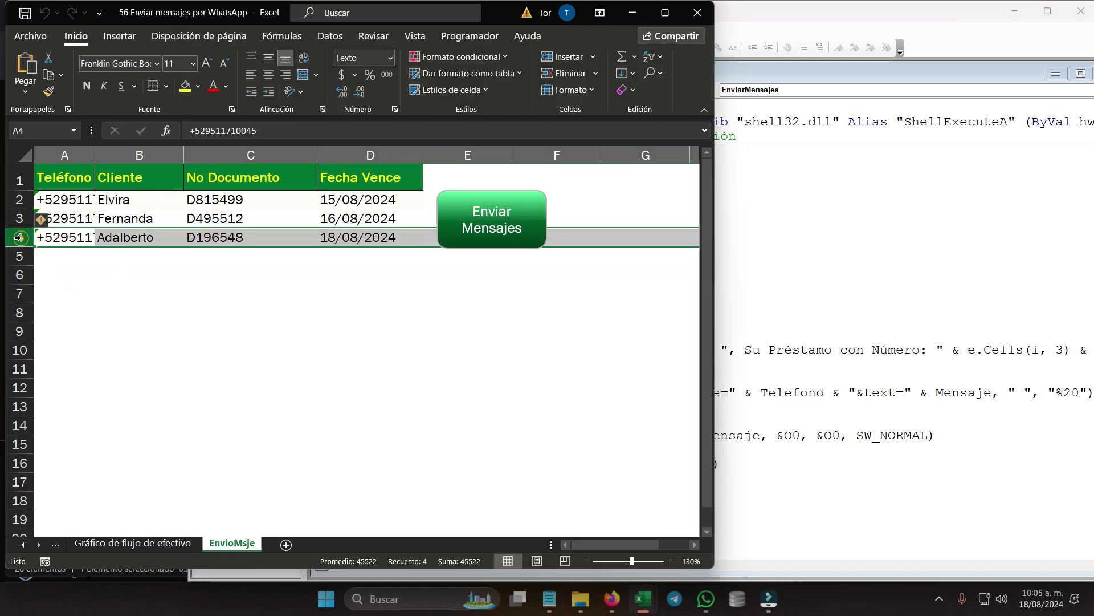
left_click(872, 292)
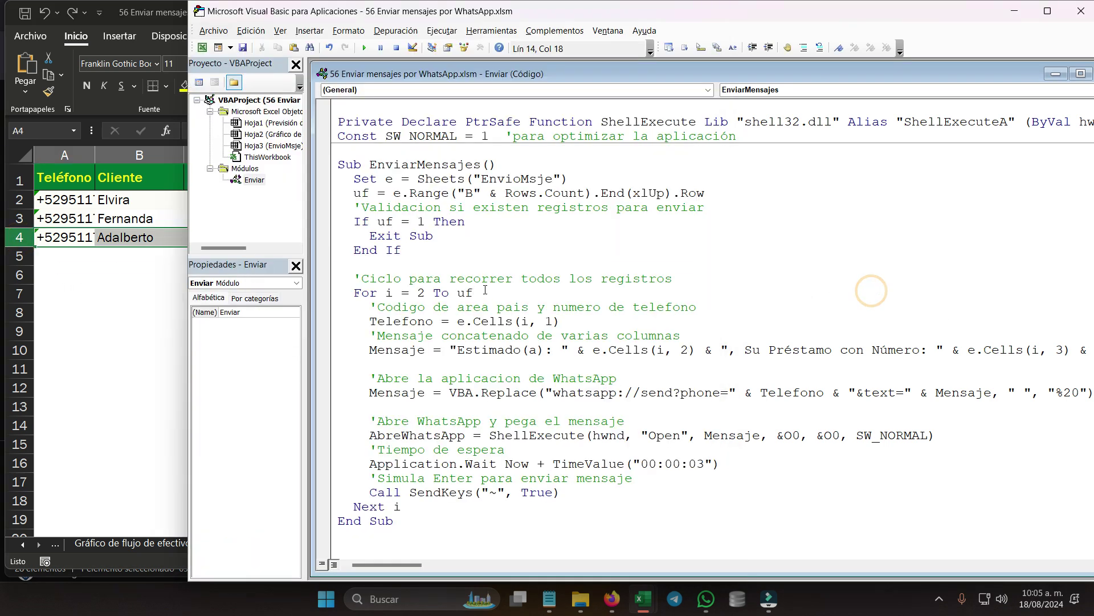
left_click_drag(354, 221, 402, 250)
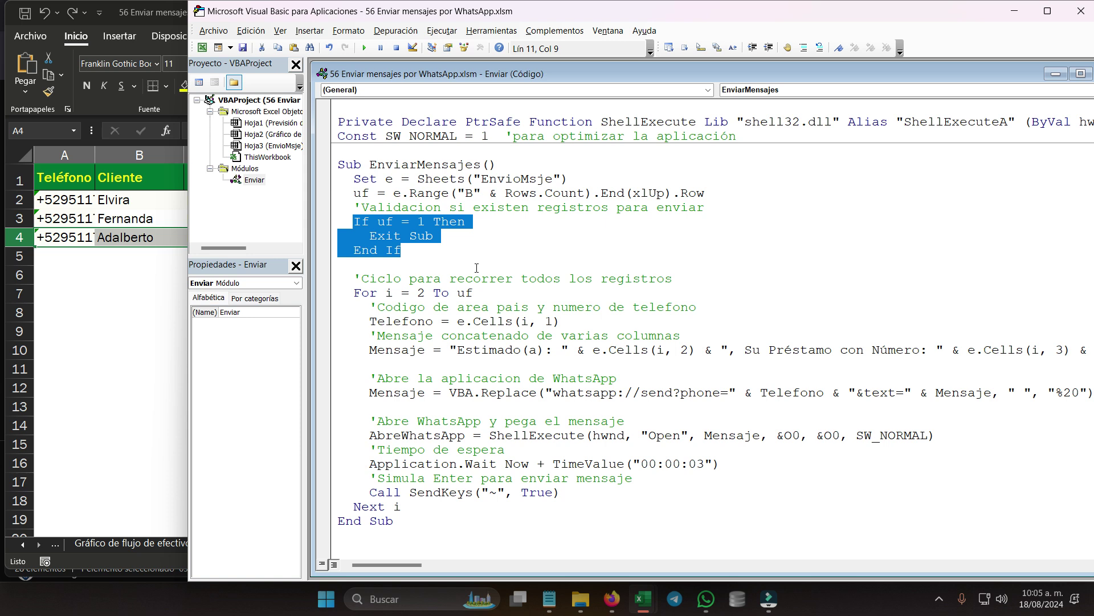
scroll(528, 305, "down", 2)
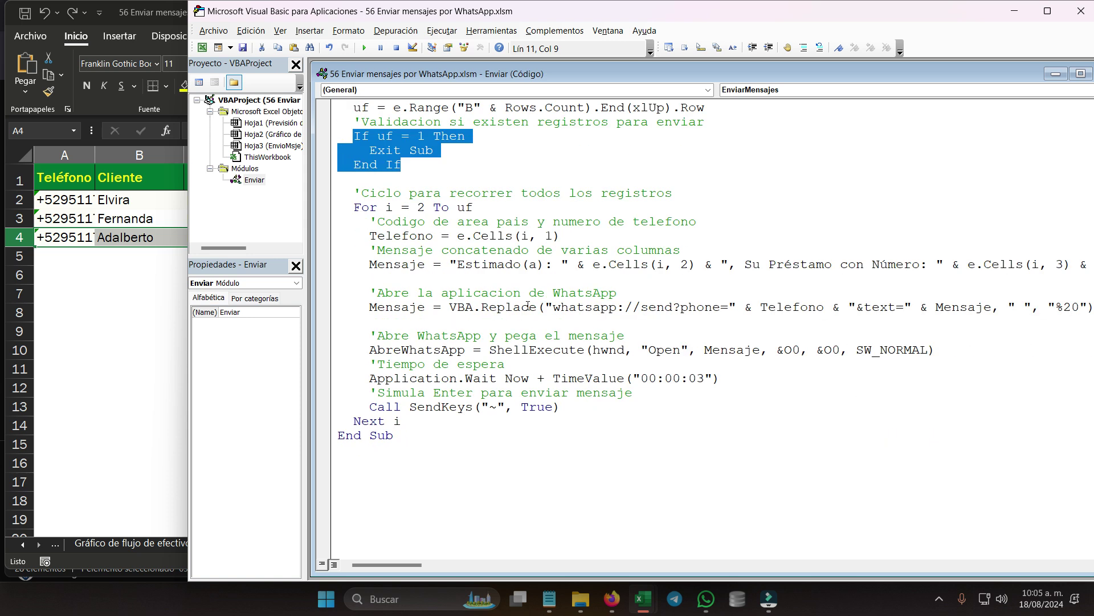
left_click(528, 306)
left_click_drag(354, 207, 450, 208)
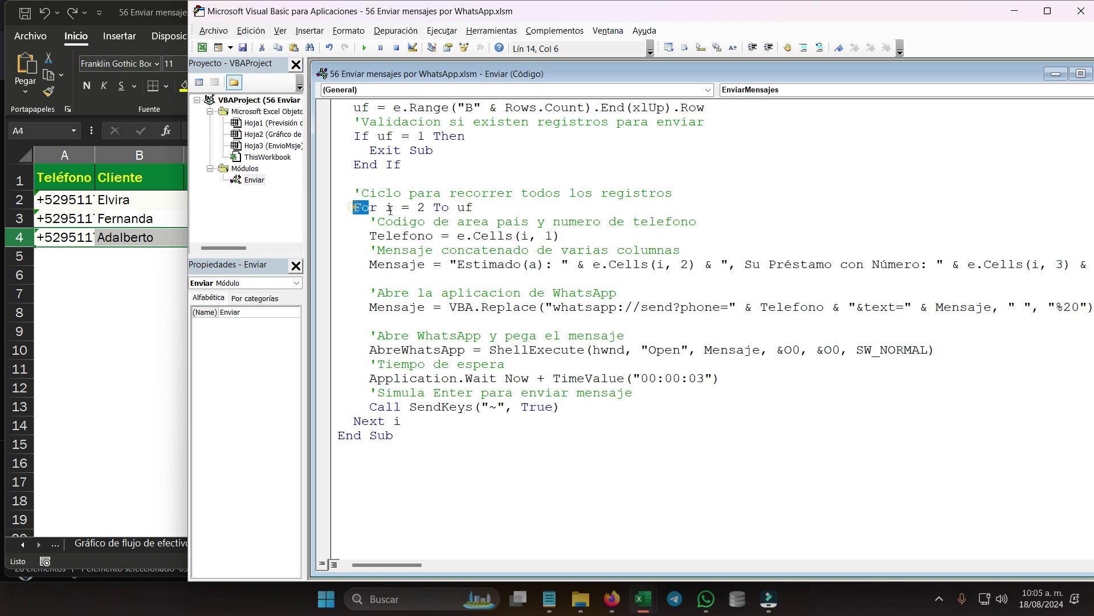
left_click(499, 208)
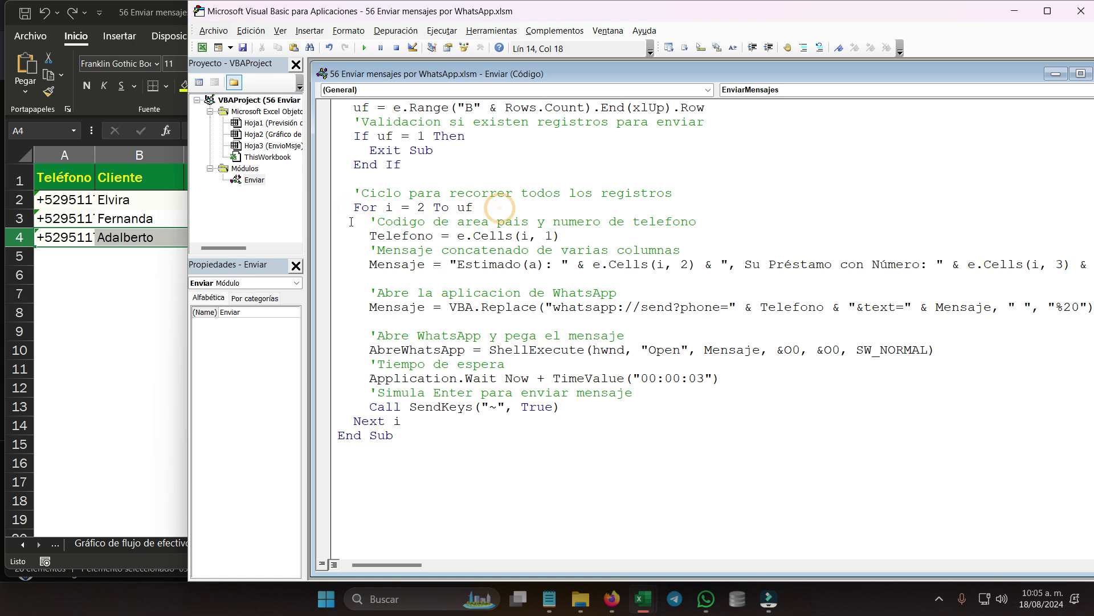
left_click(414, 208)
left_click_drag(456, 207, 494, 213)
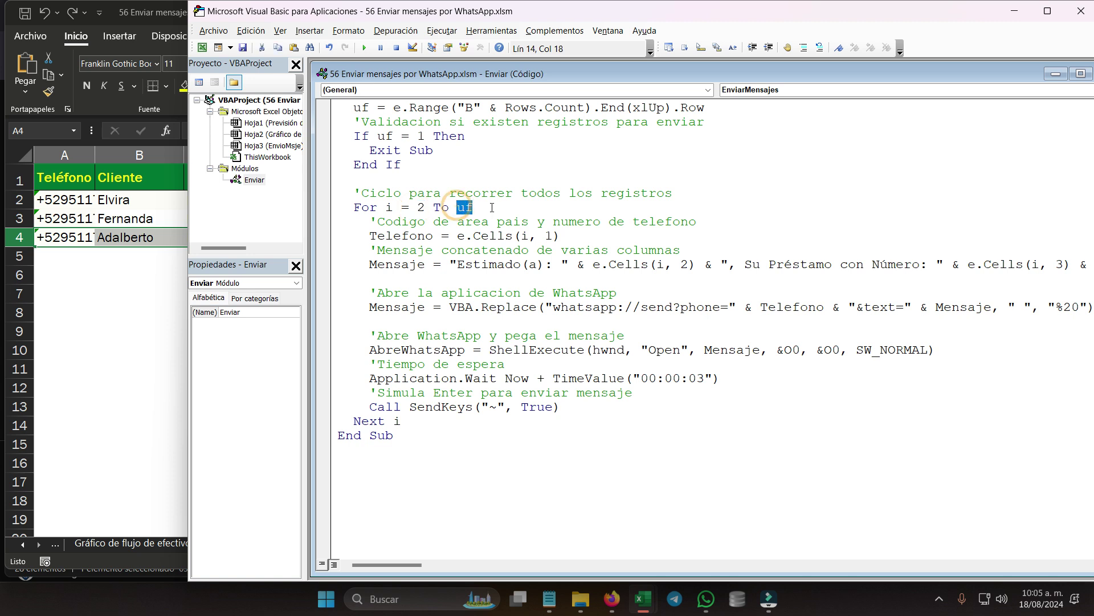
double_click(402, 235)
double_click(406, 264)
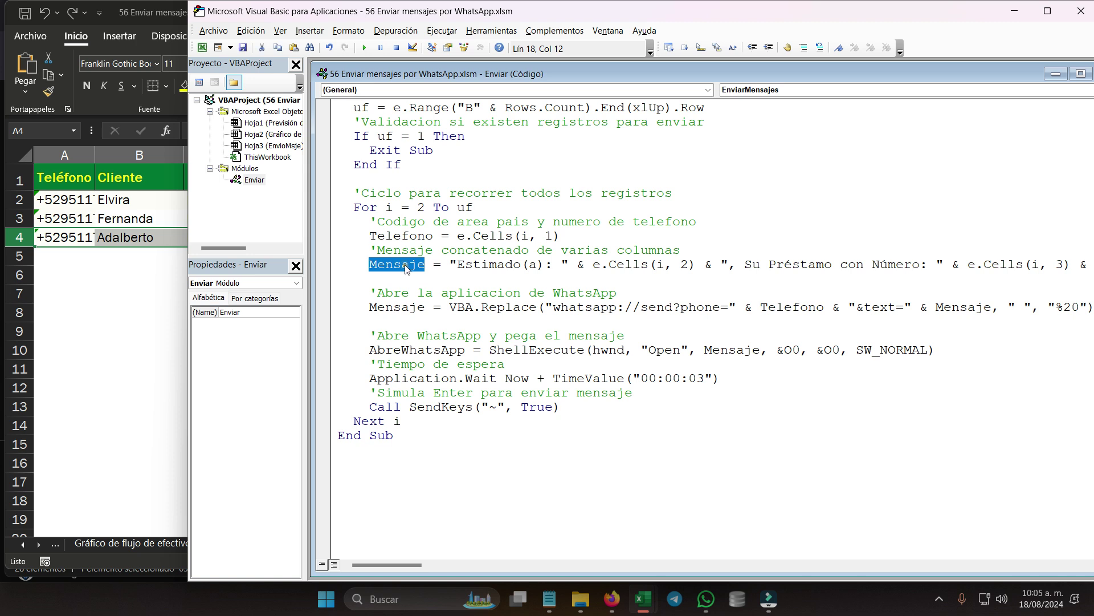
double_click(402, 235)
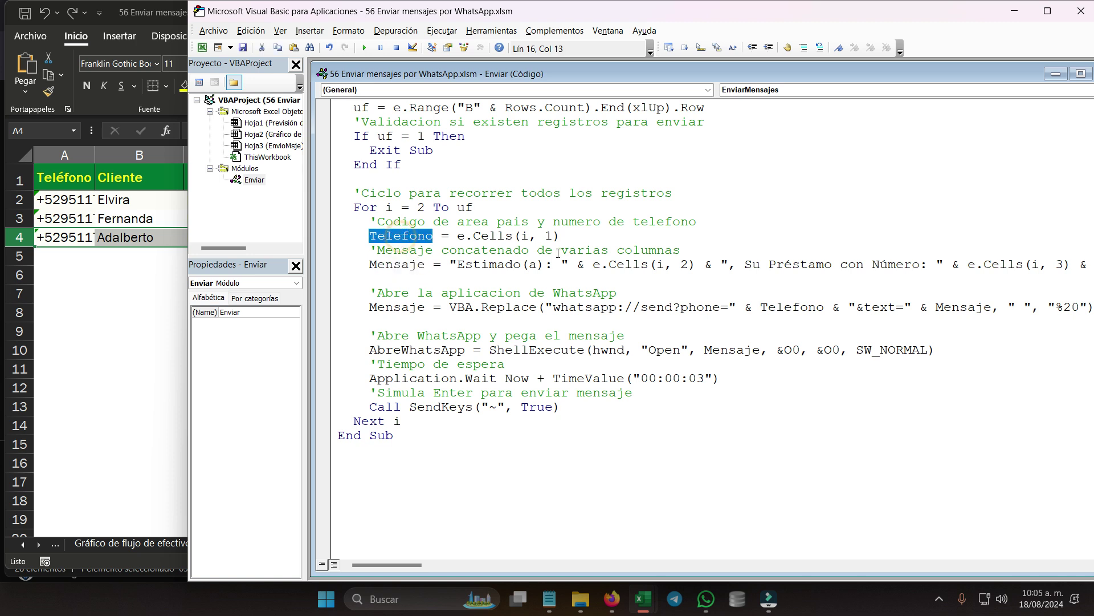
double_click(549, 236)
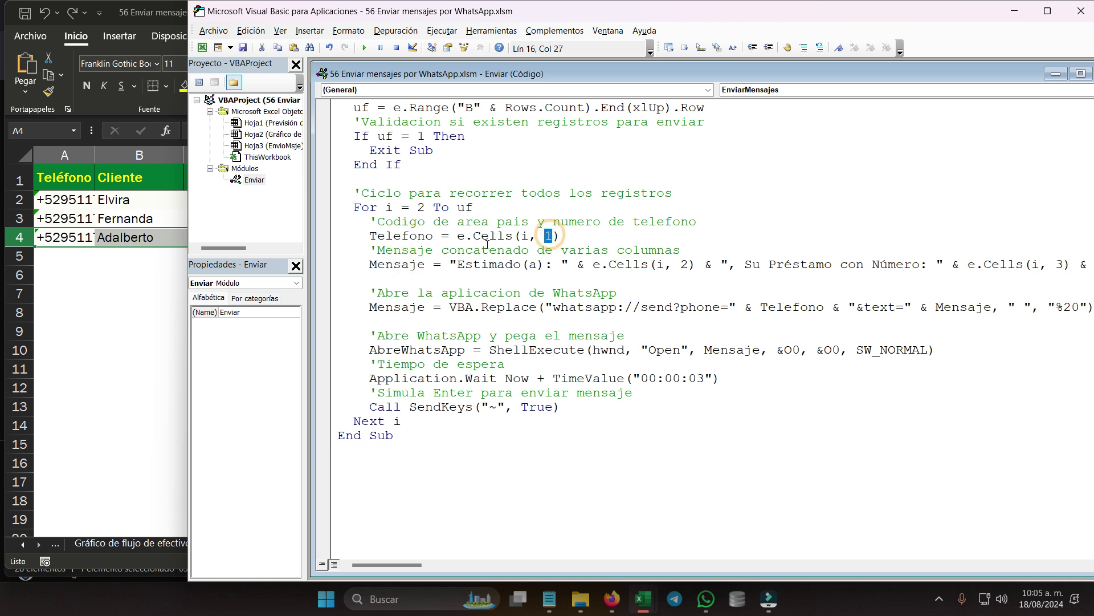
double_click(400, 261)
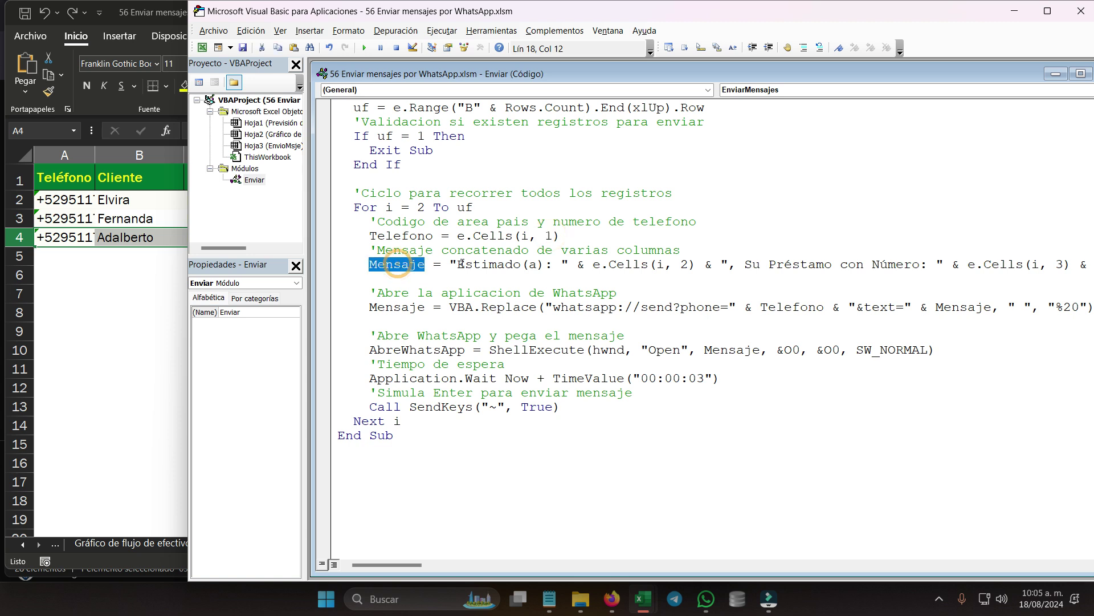
left_click_drag(450, 264, 568, 264)
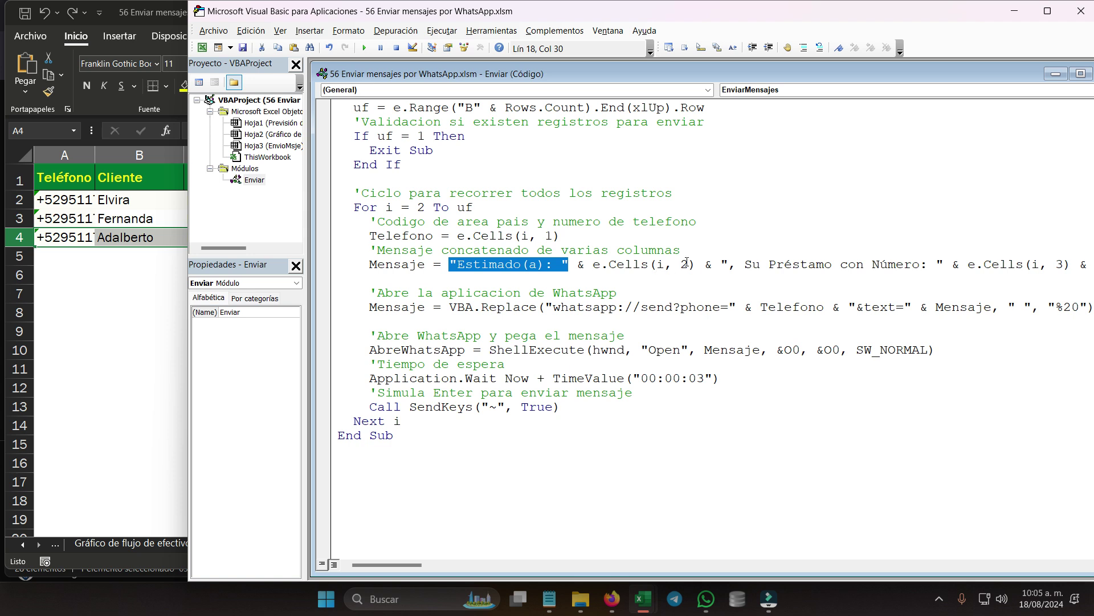
left_click_drag(689, 264, 673, 264)
left_click_drag(387, 563, 409, 563)
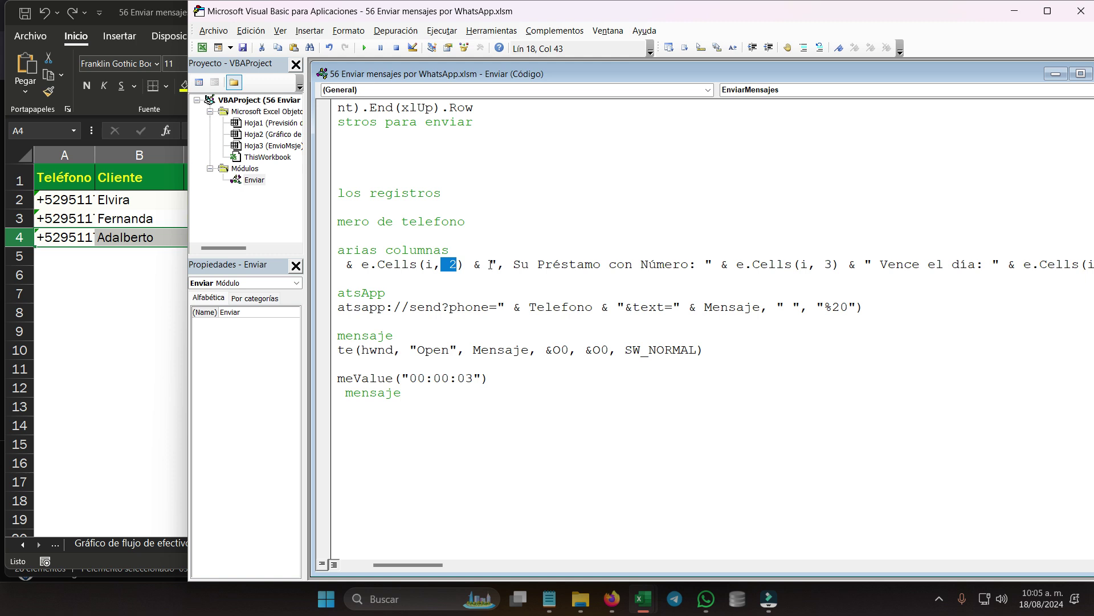
left_click_drag(490, 264, 712, 263)
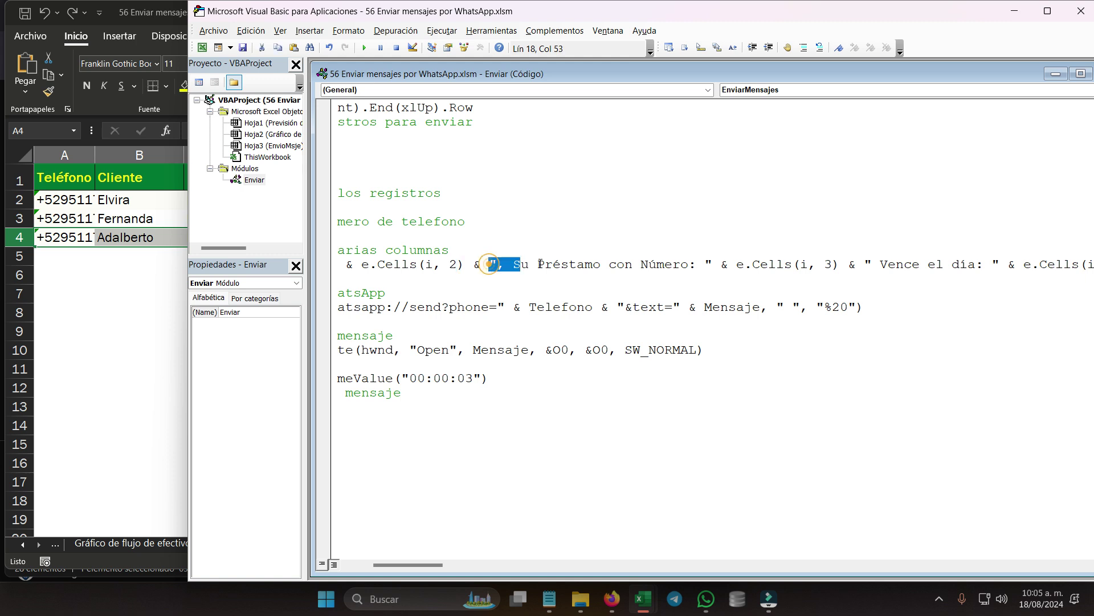
double_click(833, 264)
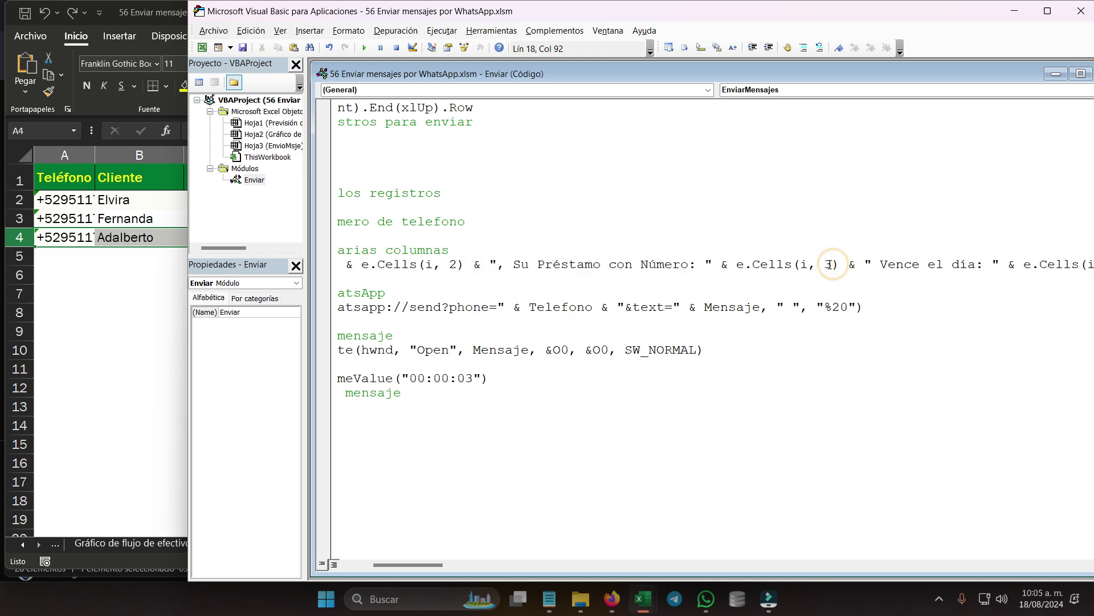
left_click_drag(425, 566, 454, 565)
left_click_drag(552, 264, 779, 264)
left_click_drag(686, 264, 552, 264)
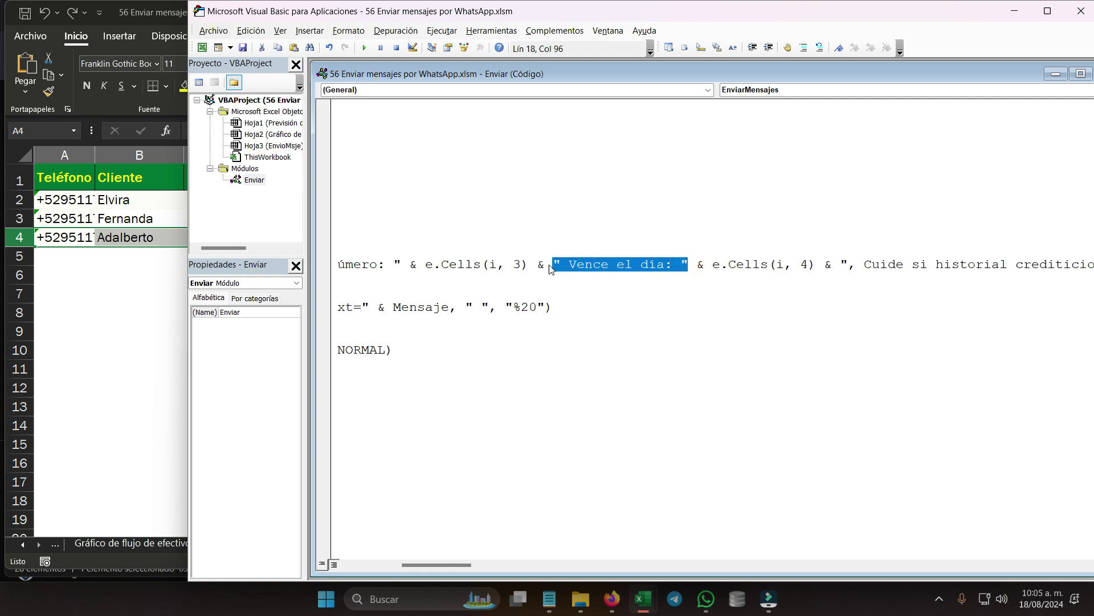
left_click(806, 265)
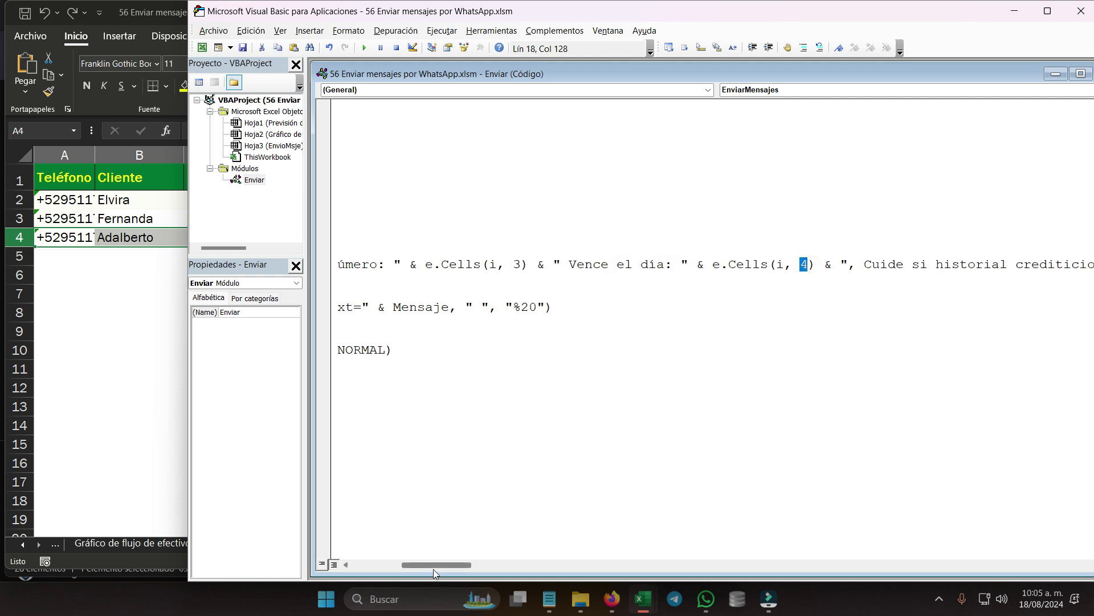
left_click_drag(433, 568, 375, 563)
left_click(416, 335)
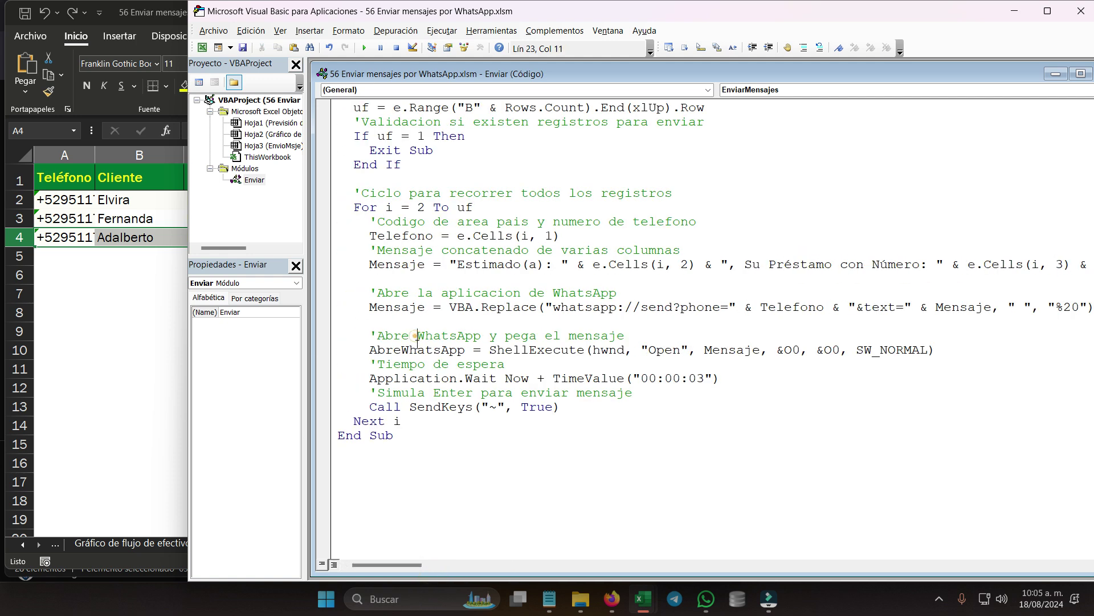
Step: Point out the Telefono and Mensaje variables in the WhatsApp link line
left_click(342, 306)
double_click(784, 306)
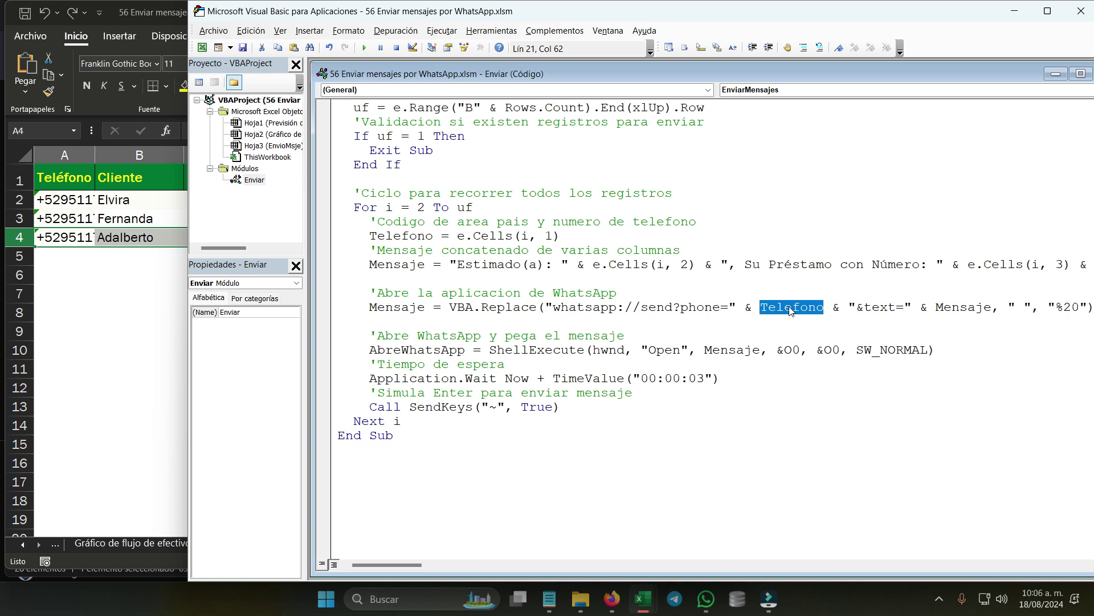
double_click(965, 308)
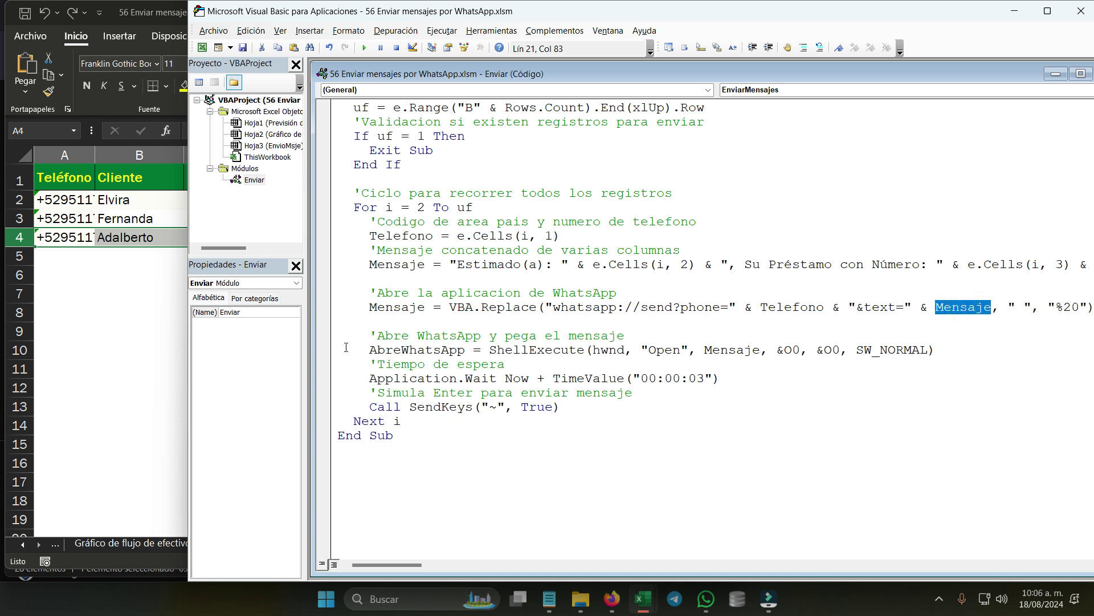
Step: Highlight the ShellExecute, 3-second wait and SendKeys Enter lines, then return to the Excel sheet
left_click_drag(370, 349, 940, 350)
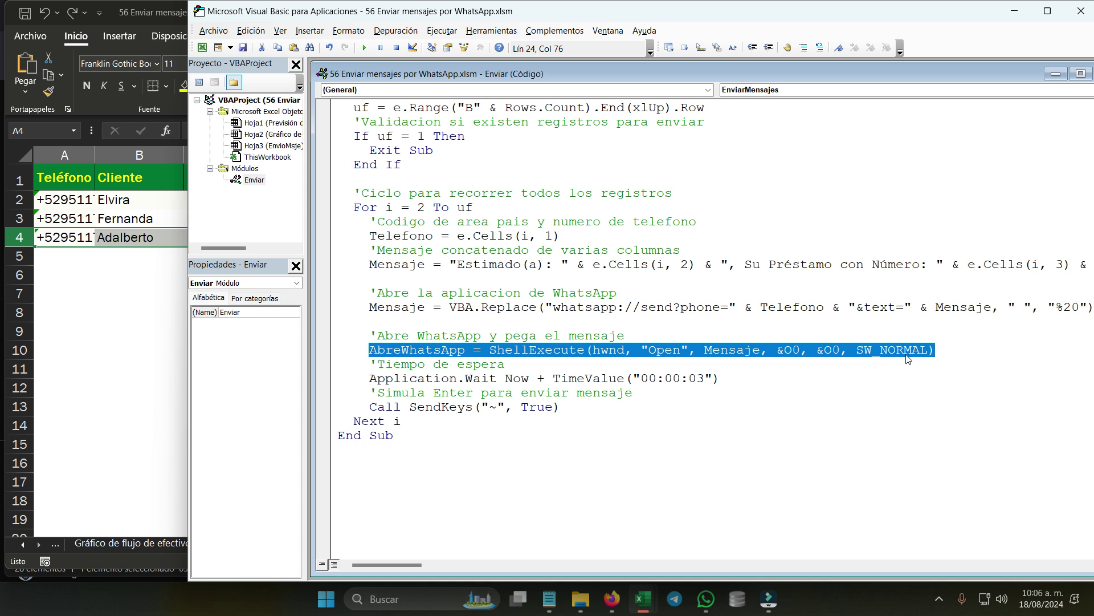
left_click_drag(370, 378, 696, 380)
left_click(705, 378)
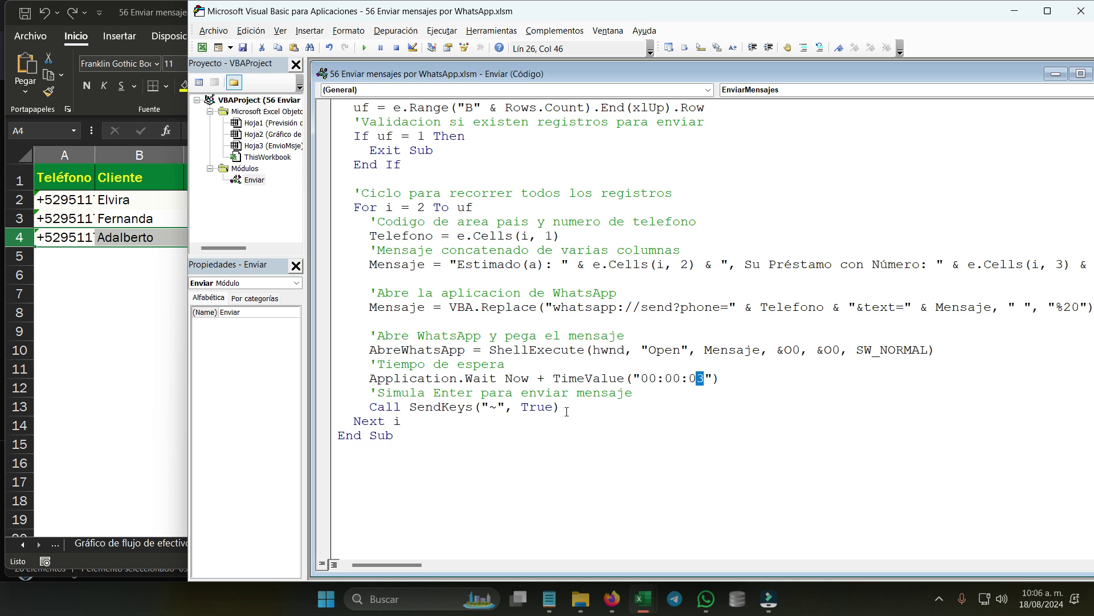
left_click_drag(370, 408, 561, 404)
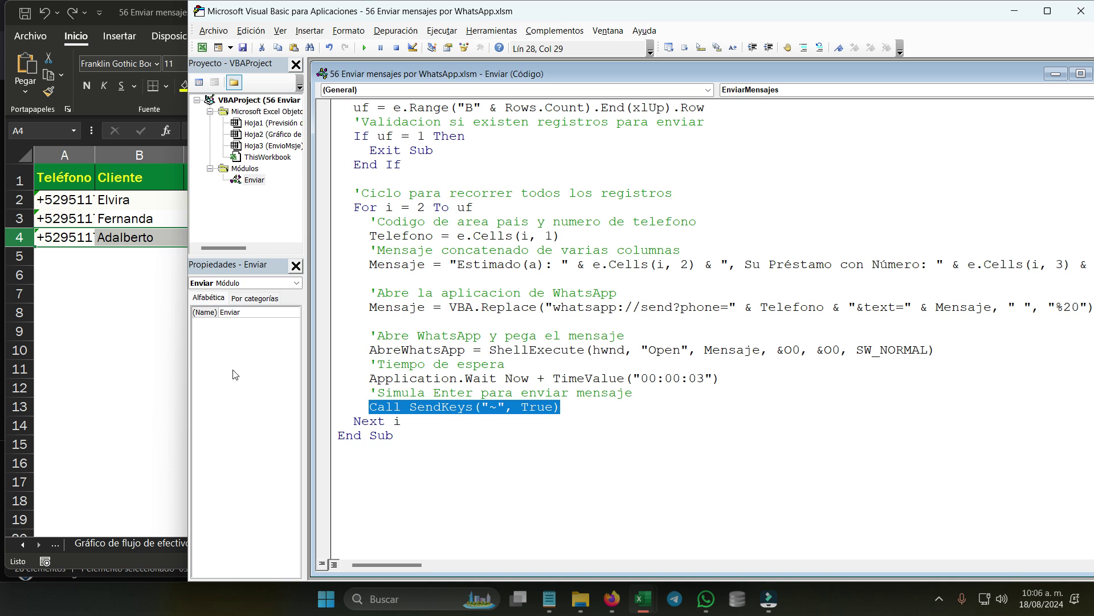
left_click(130, 357)
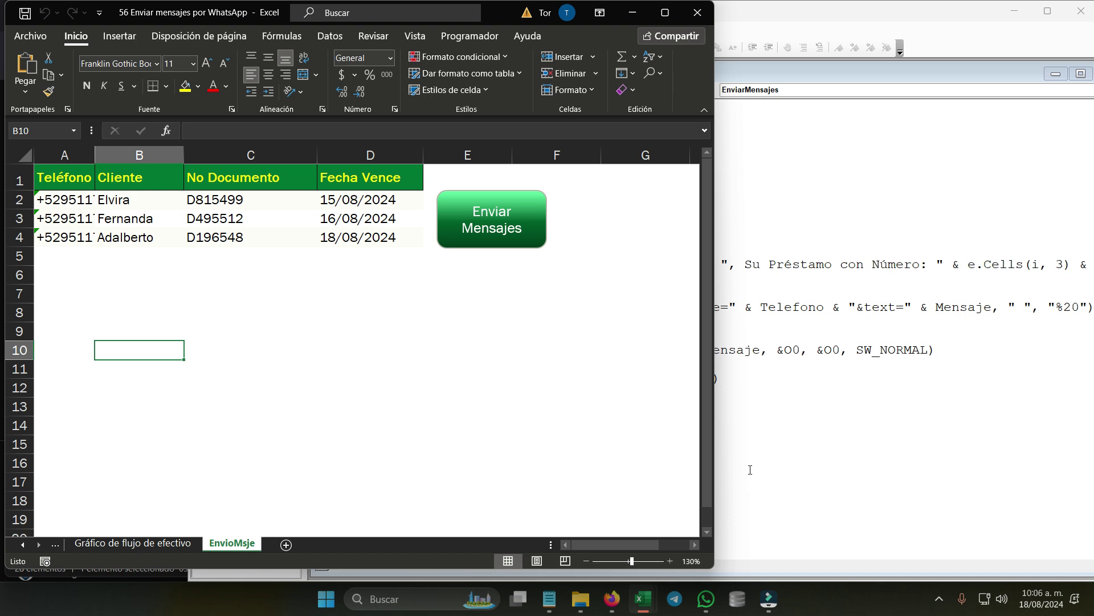
Step: Run the Enviar Mensajes macro to send the three client reminders, then view the WhatsApp chat
left_click(528, 364)
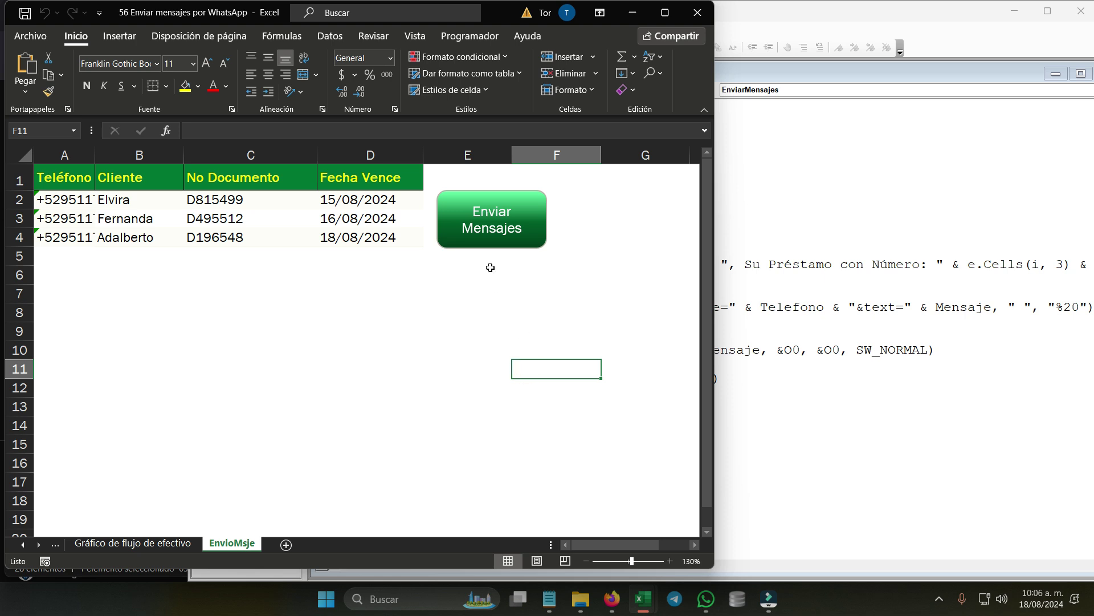
left_click(487, 224)
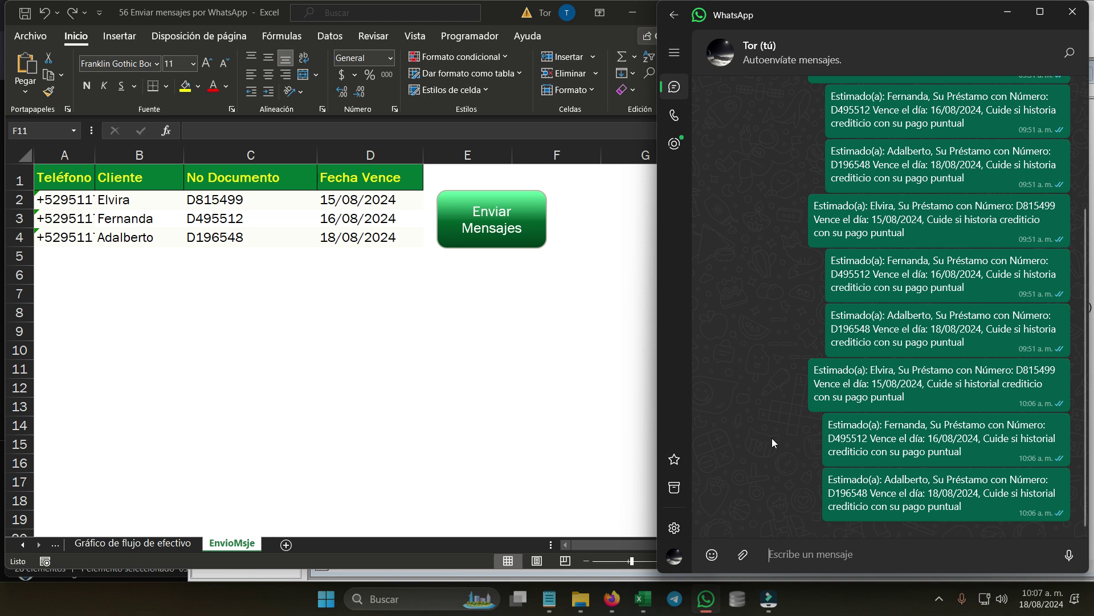
left_click(494, 345)
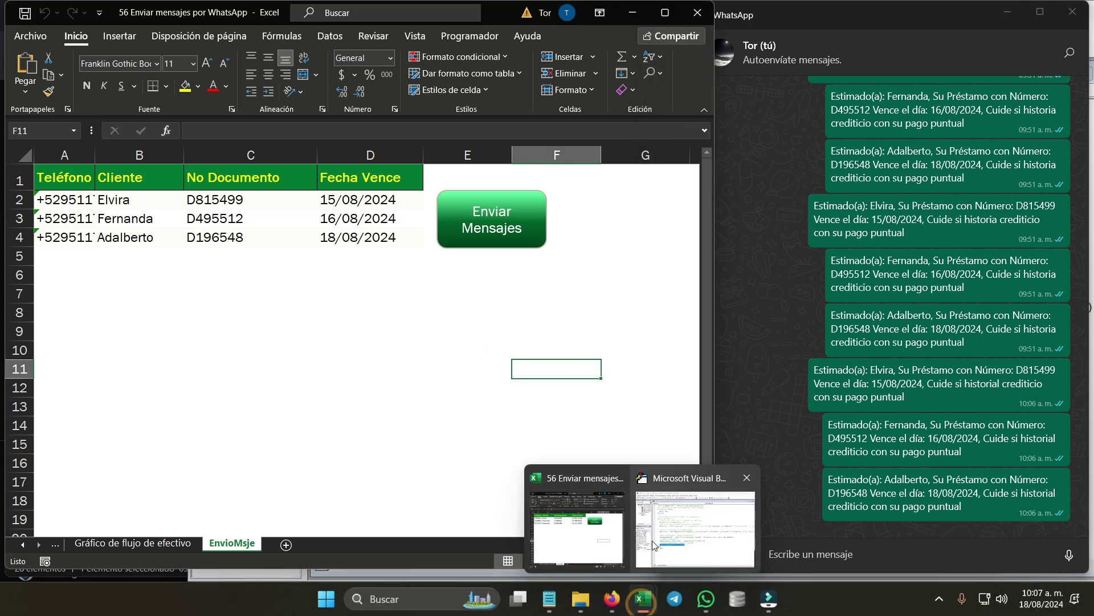
mouse_move(643, 598)
left_click(651, 540)
left_click(142, 316)
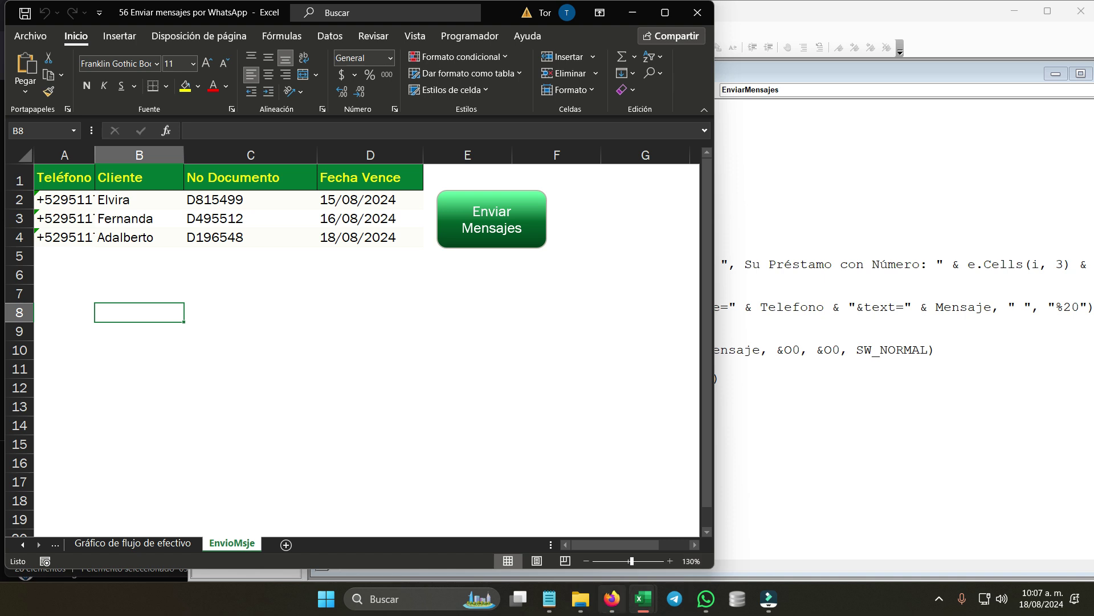
left_click(706, 598)
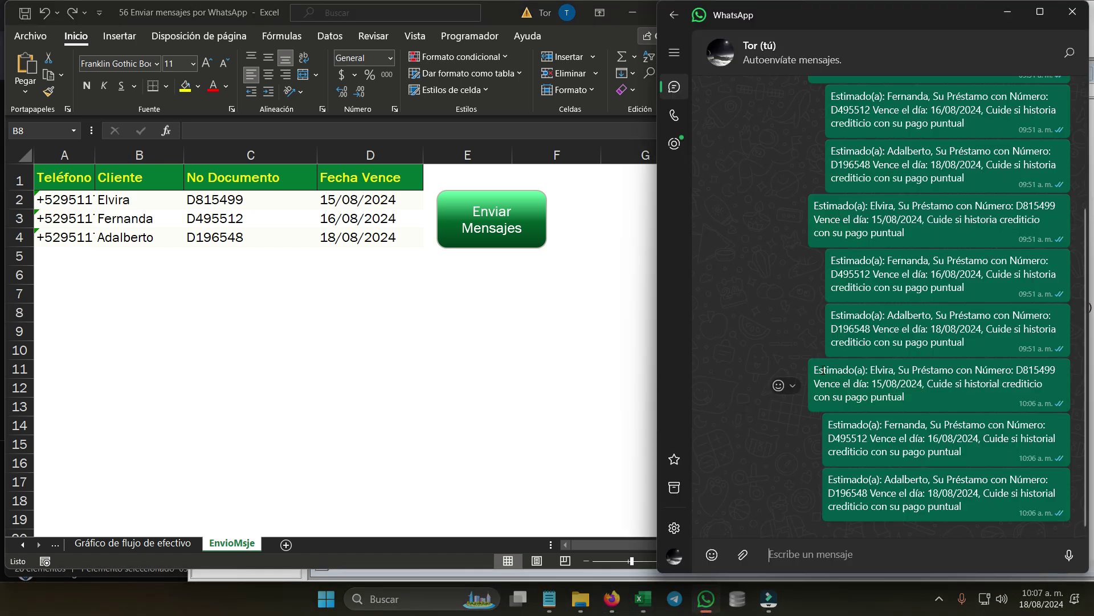
Step: Enter message-selection mode in the chat and tick the eight most recent reminders
right_click(740, 207)
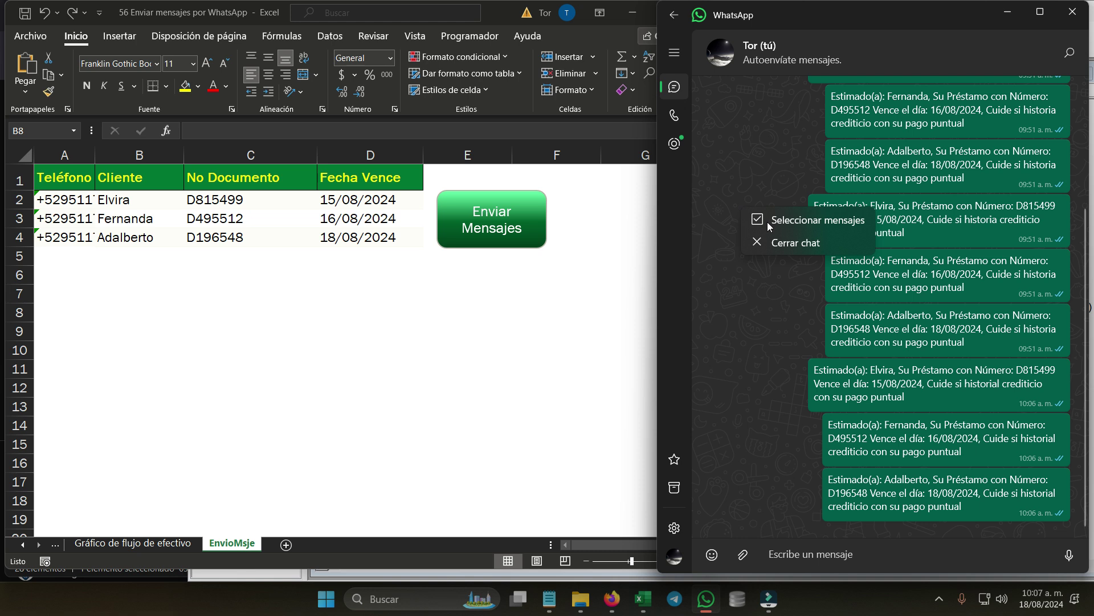
left_click(798, 226)
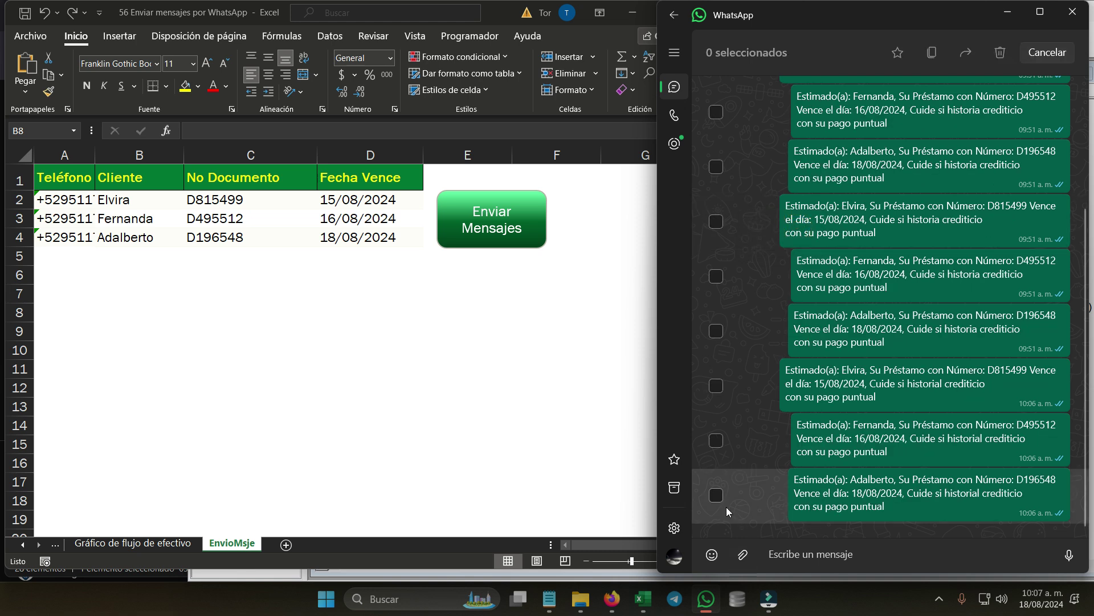
left_click(717, 493)
left_click(716, 440)
left_click(716, 386)
left_click(716, 331)
left_click(716, 276)
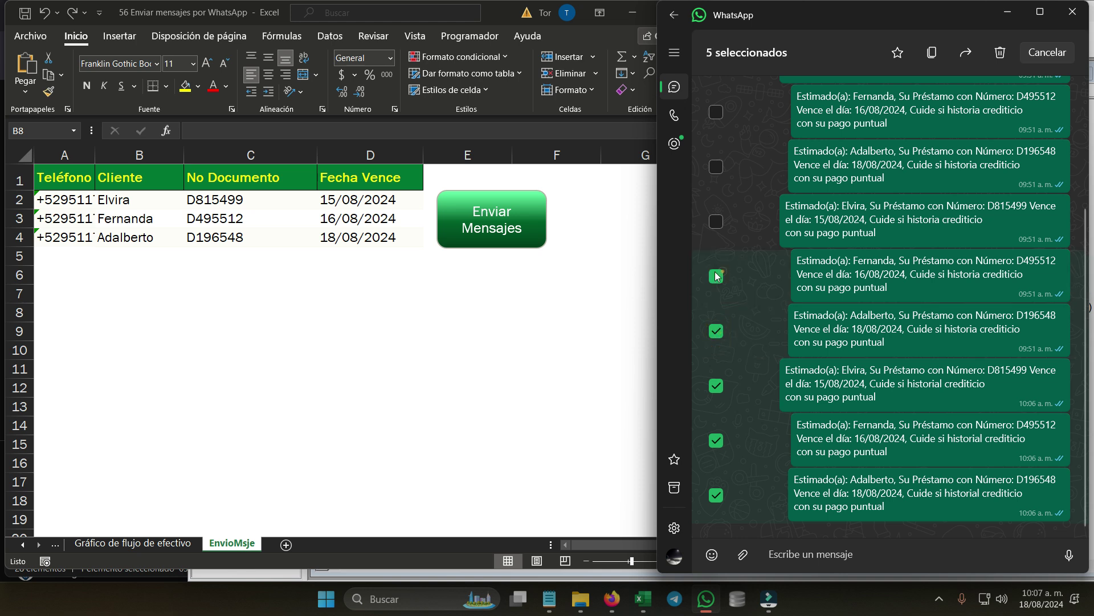
left_click(716, 222)
left_click(716, 167)
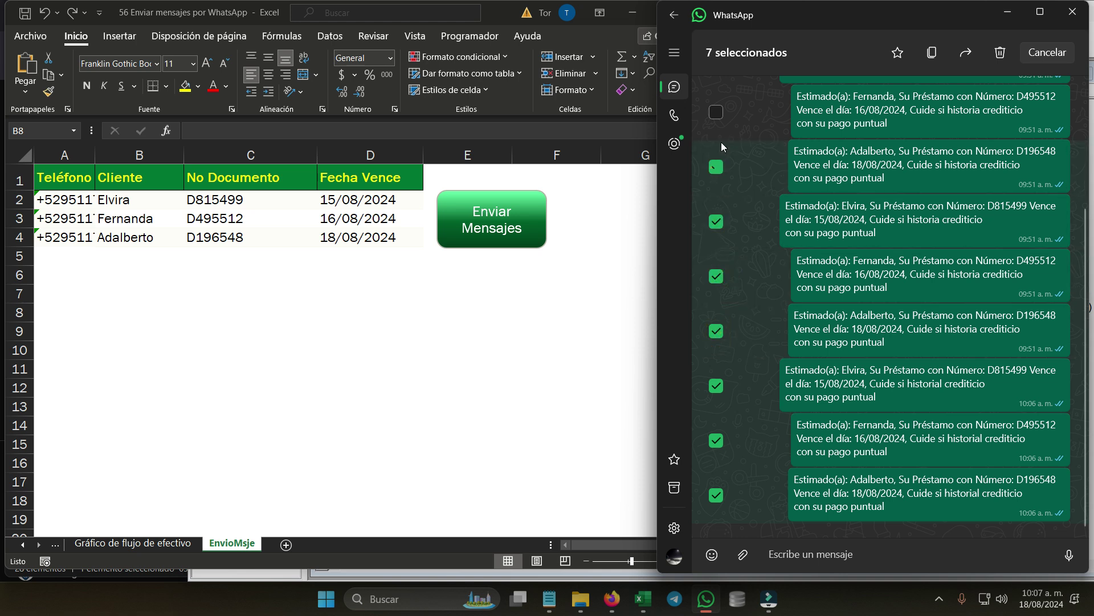
left_click(717, 109)
Step: Tick the oldest reminder too and delete all nine messages with Eliminar para mí
scroll(765, 236, "up", 1)
scroll(765, 236, "up", 3)
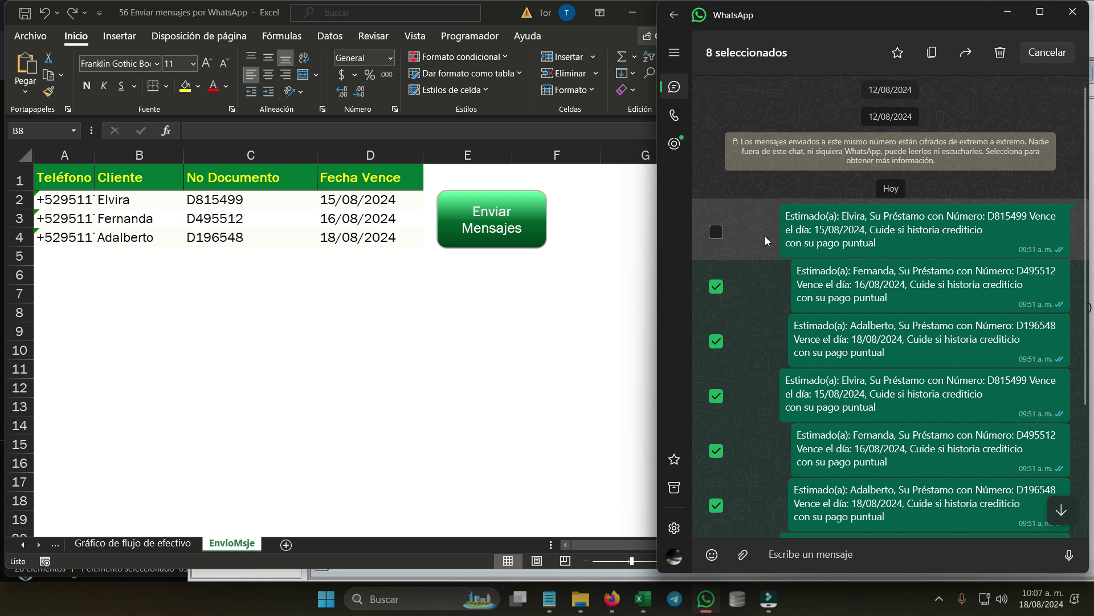
left_click(716, 233)
left_click(999, 52)
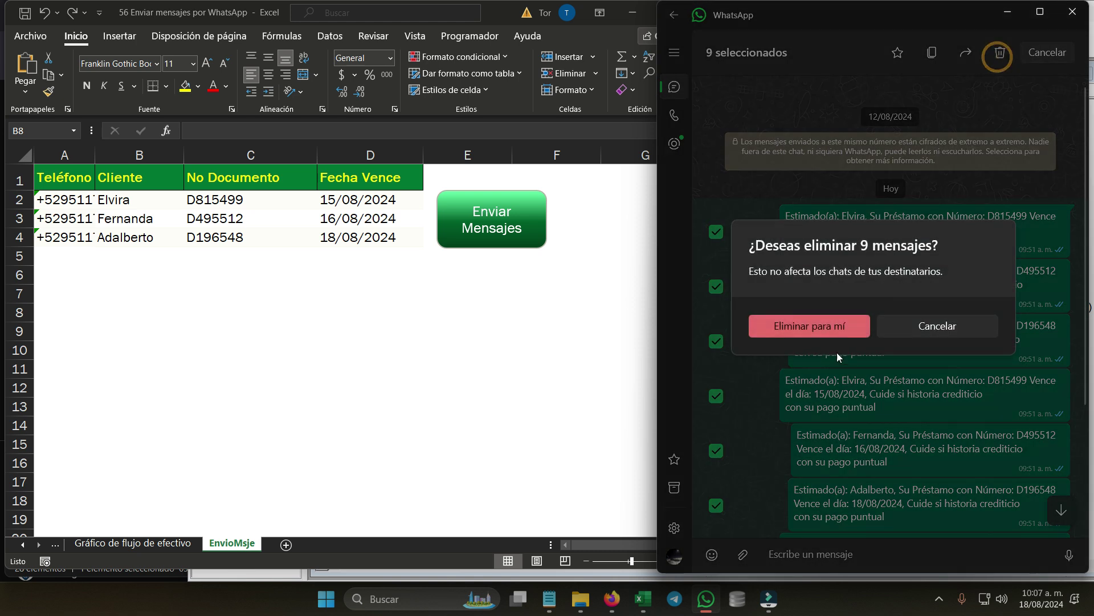
left_click(809, 326)
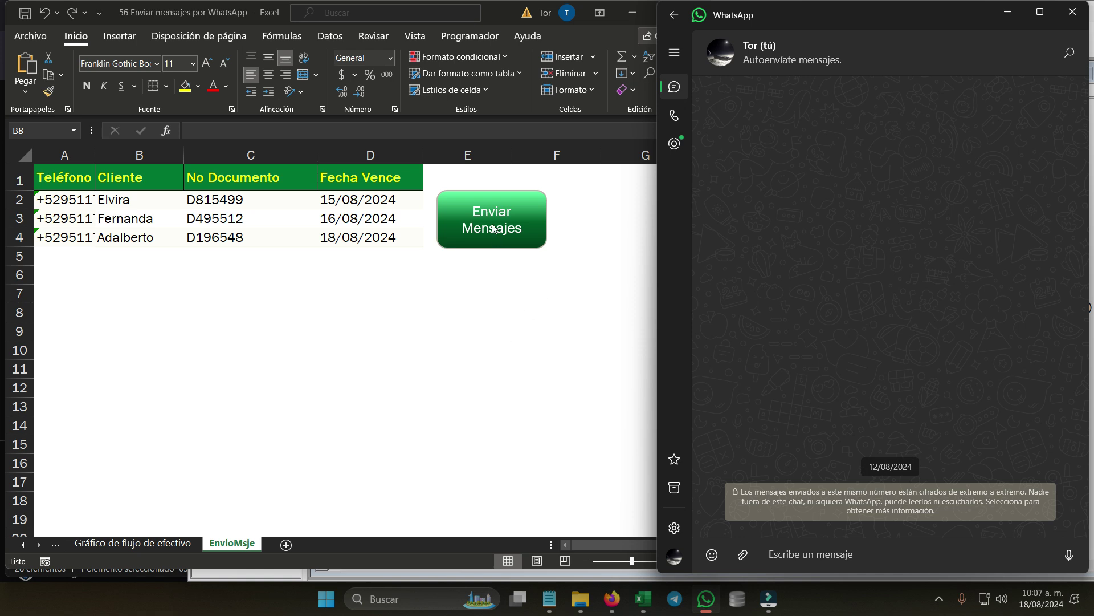
Step: Run the Enviar Mensajes macro again from the EnvioMsje sheet
left_click(599, 406)
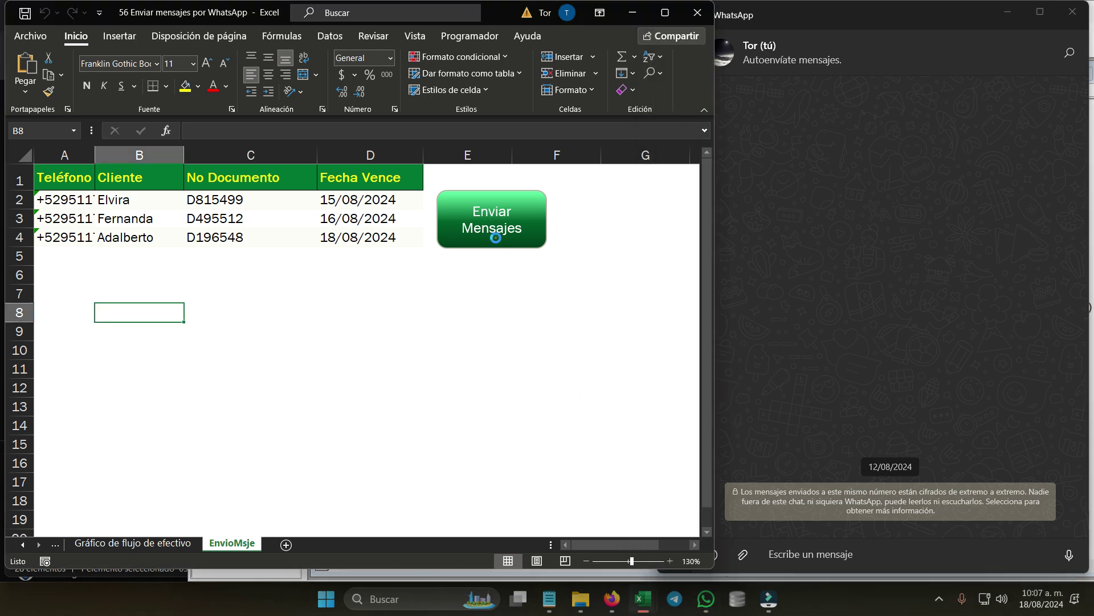
left_click(491, 236)
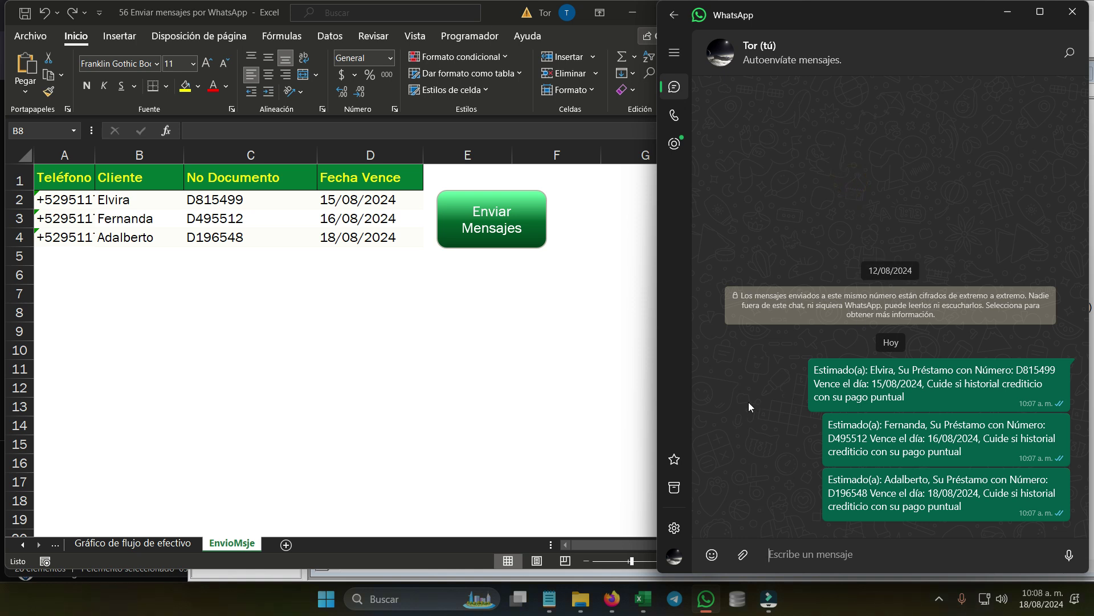
Step: Trigger Enviar Mensajes once more to send another set of three reminders
left_click(494, 225)
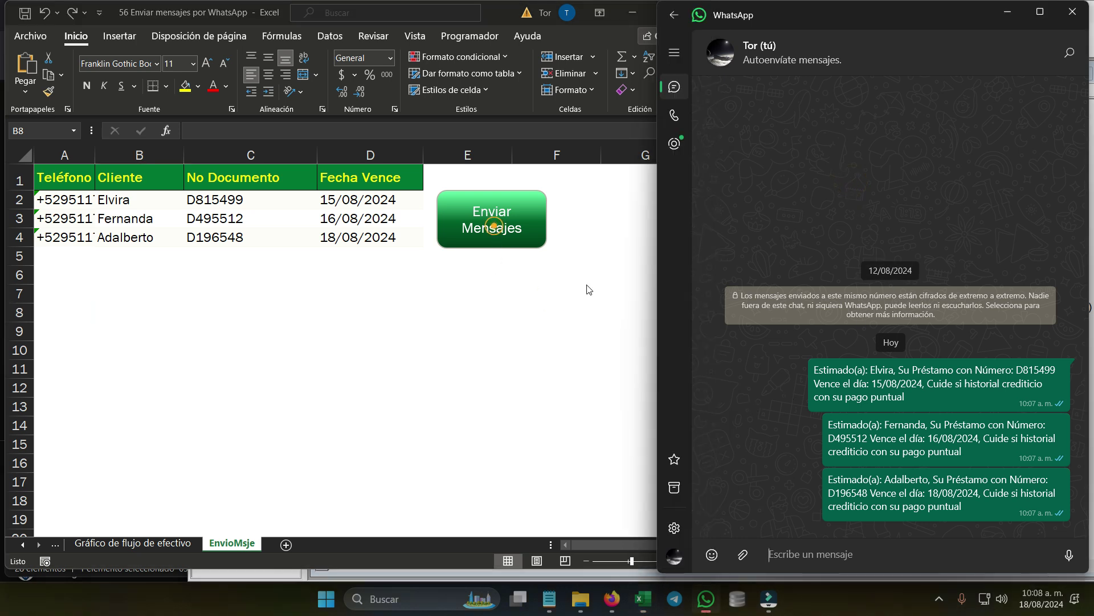